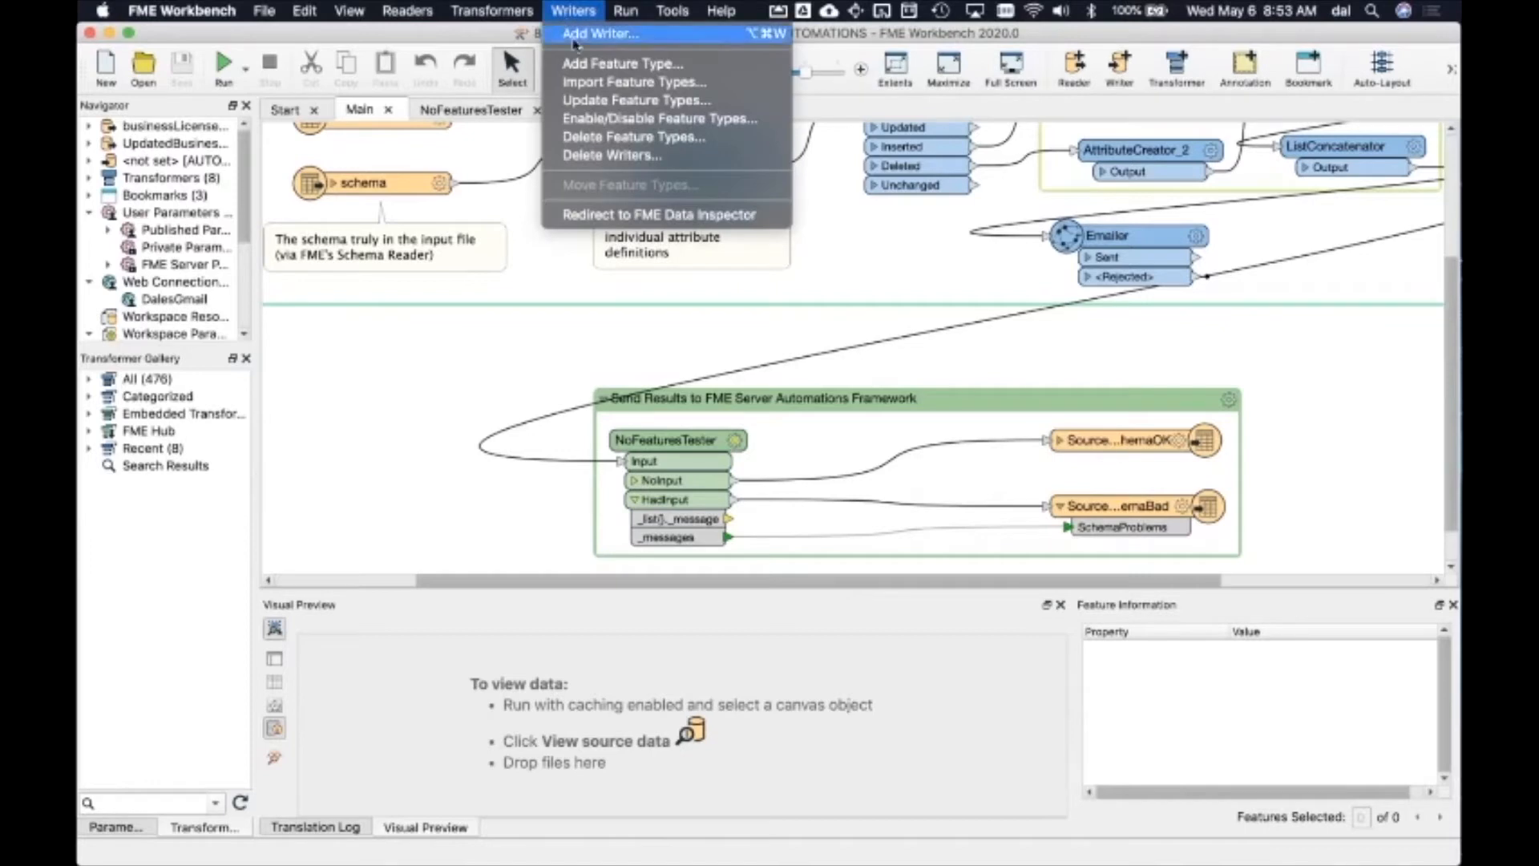
left_click(574, 39)
double_click(656, 368)
type("autom")
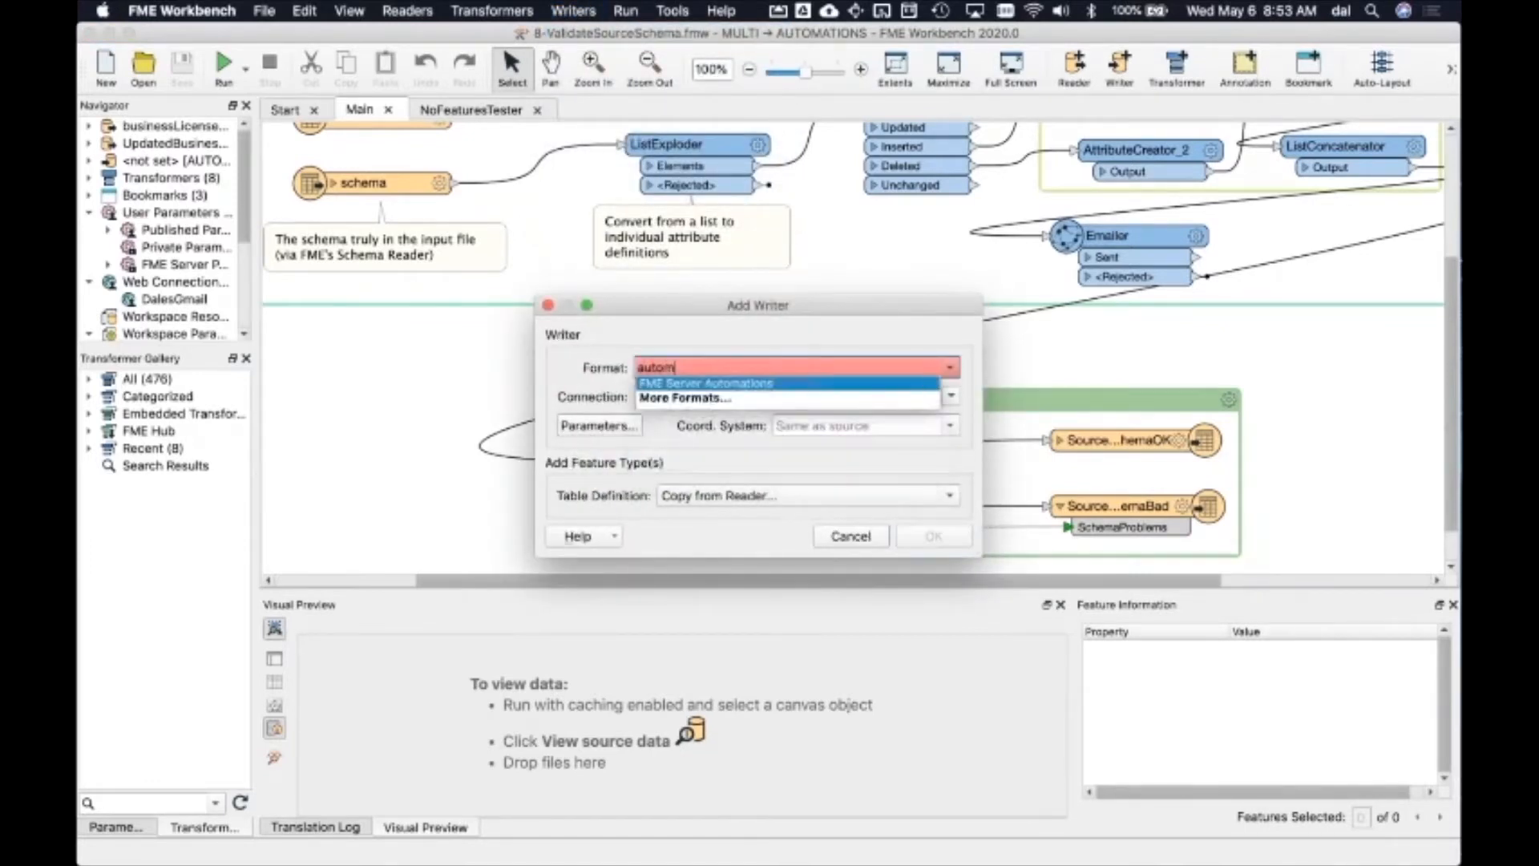
key("Return")
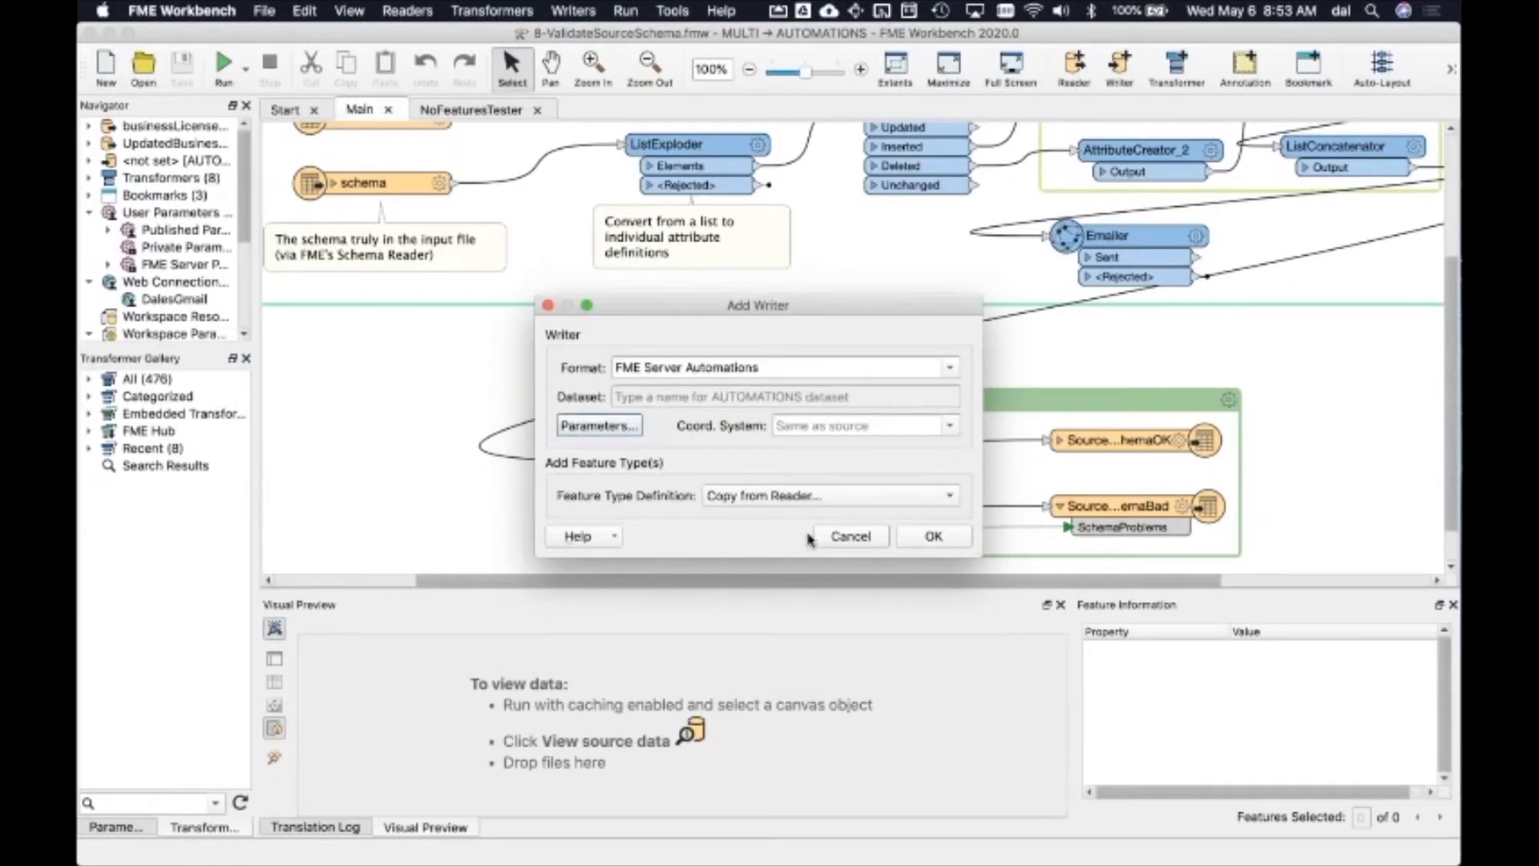
left_click(850, 536)
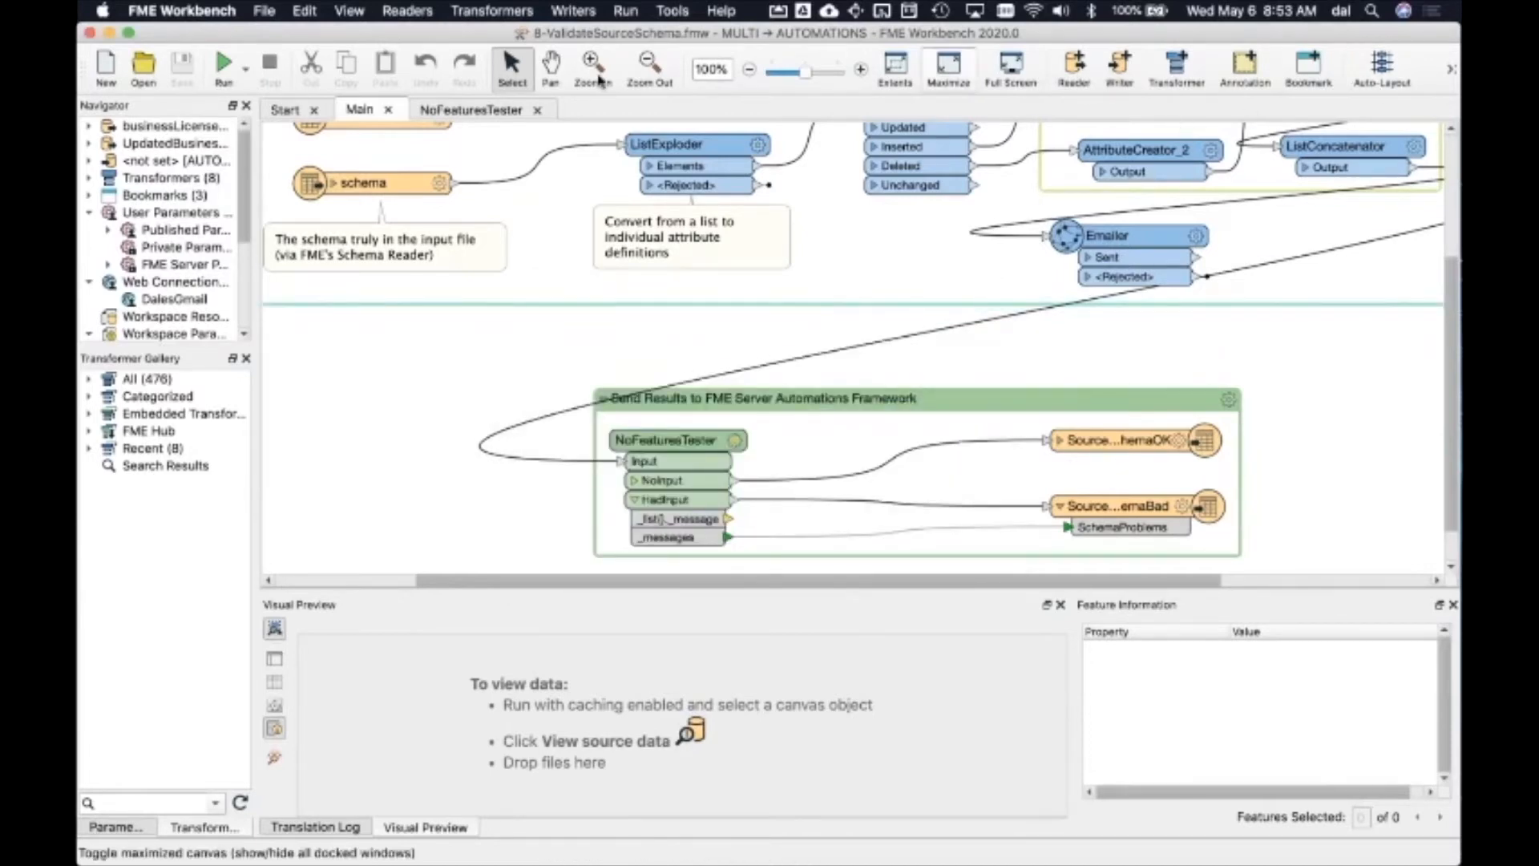
left_click(264, 10)
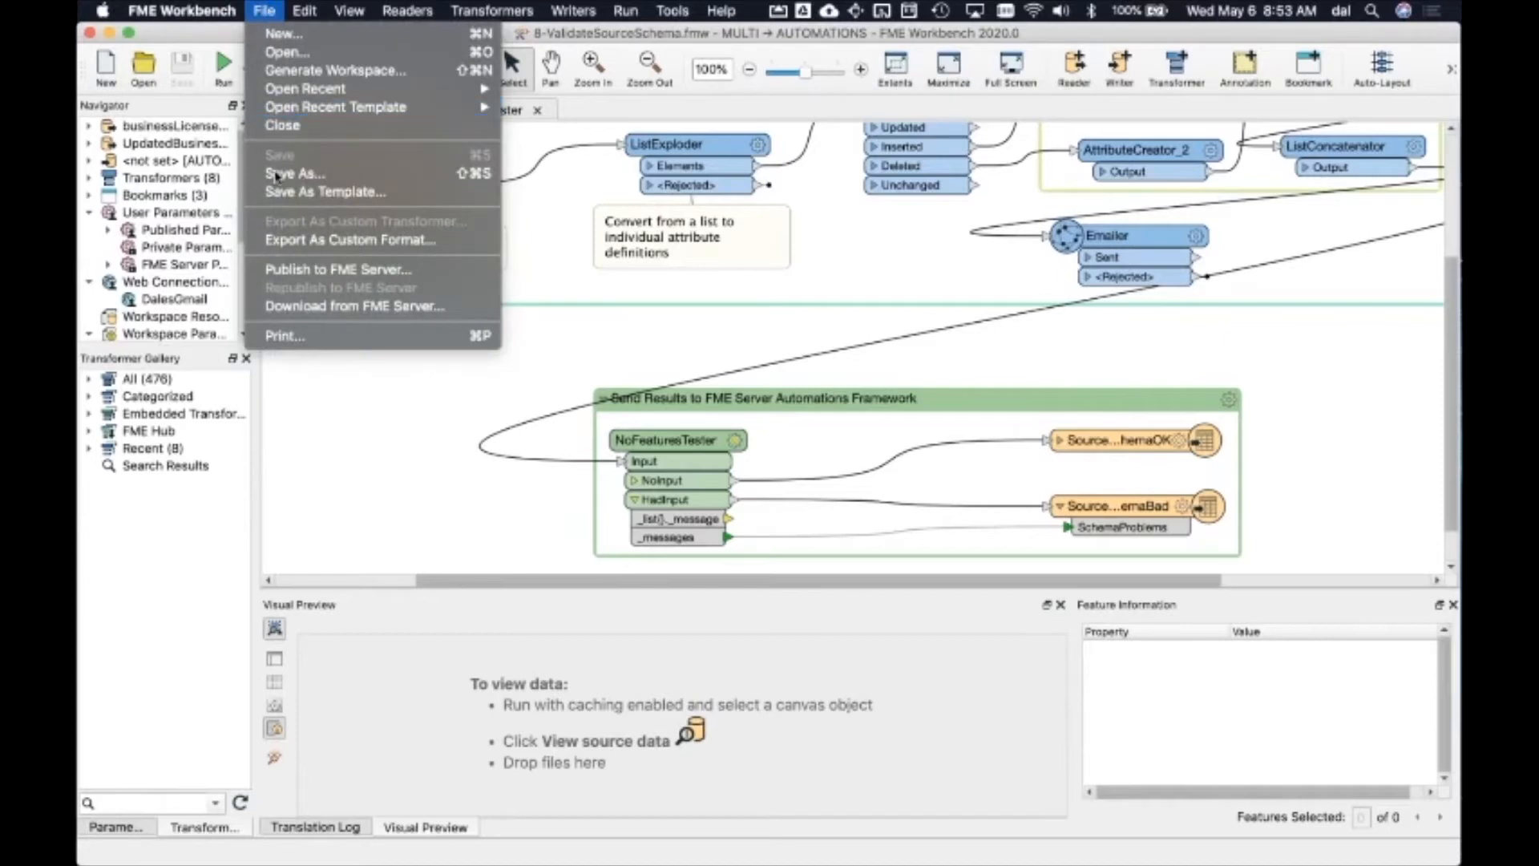
left_click(280, 270)
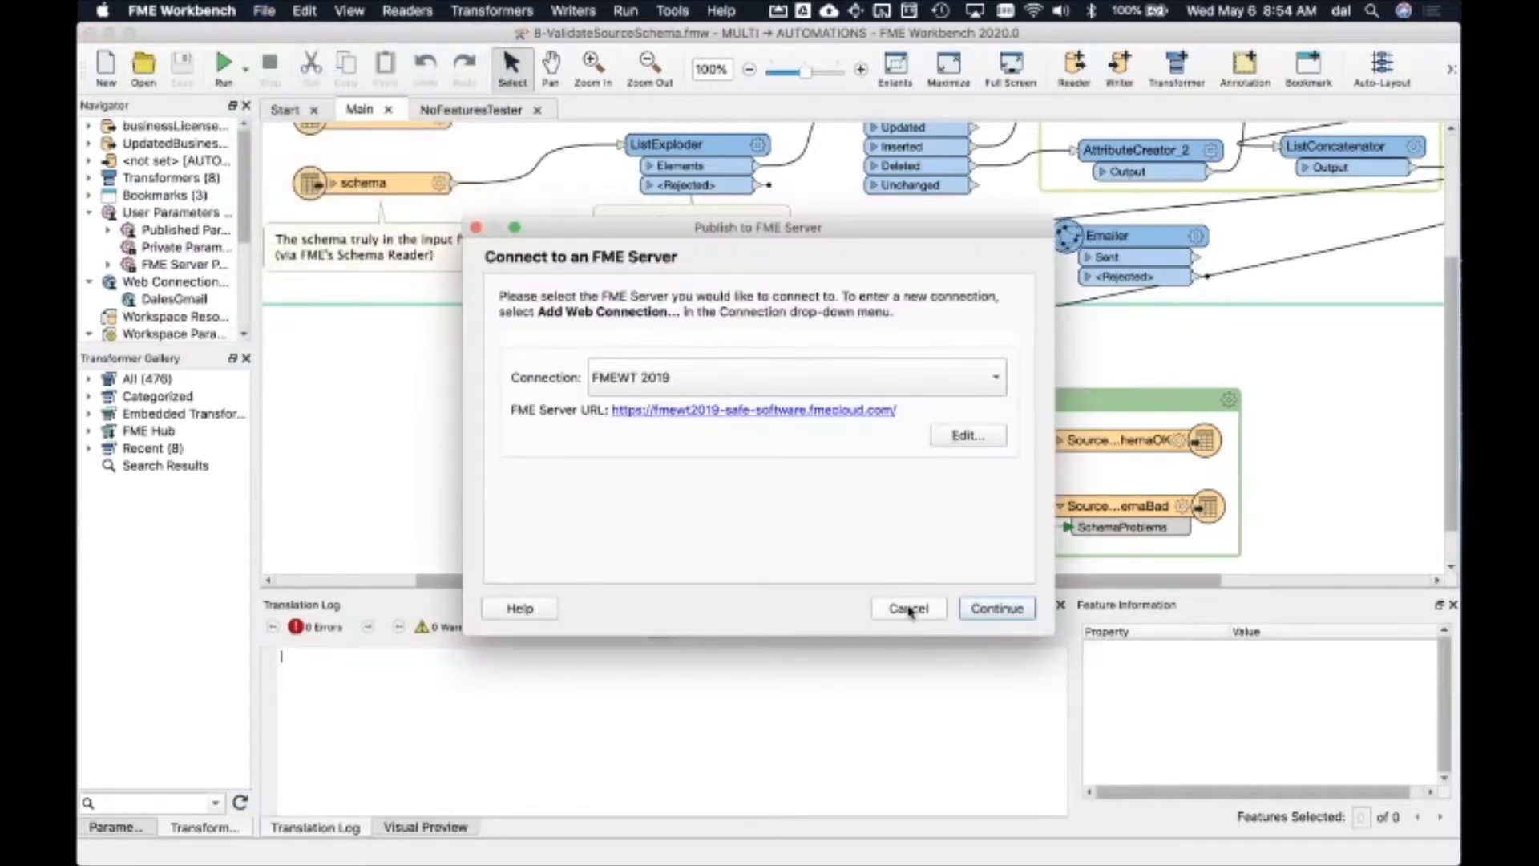
left_click(909, 609)
Step: Switch to the browser, advance the webinar slides to Actual Database Update, and leave presentation mode
key("super+Tab")
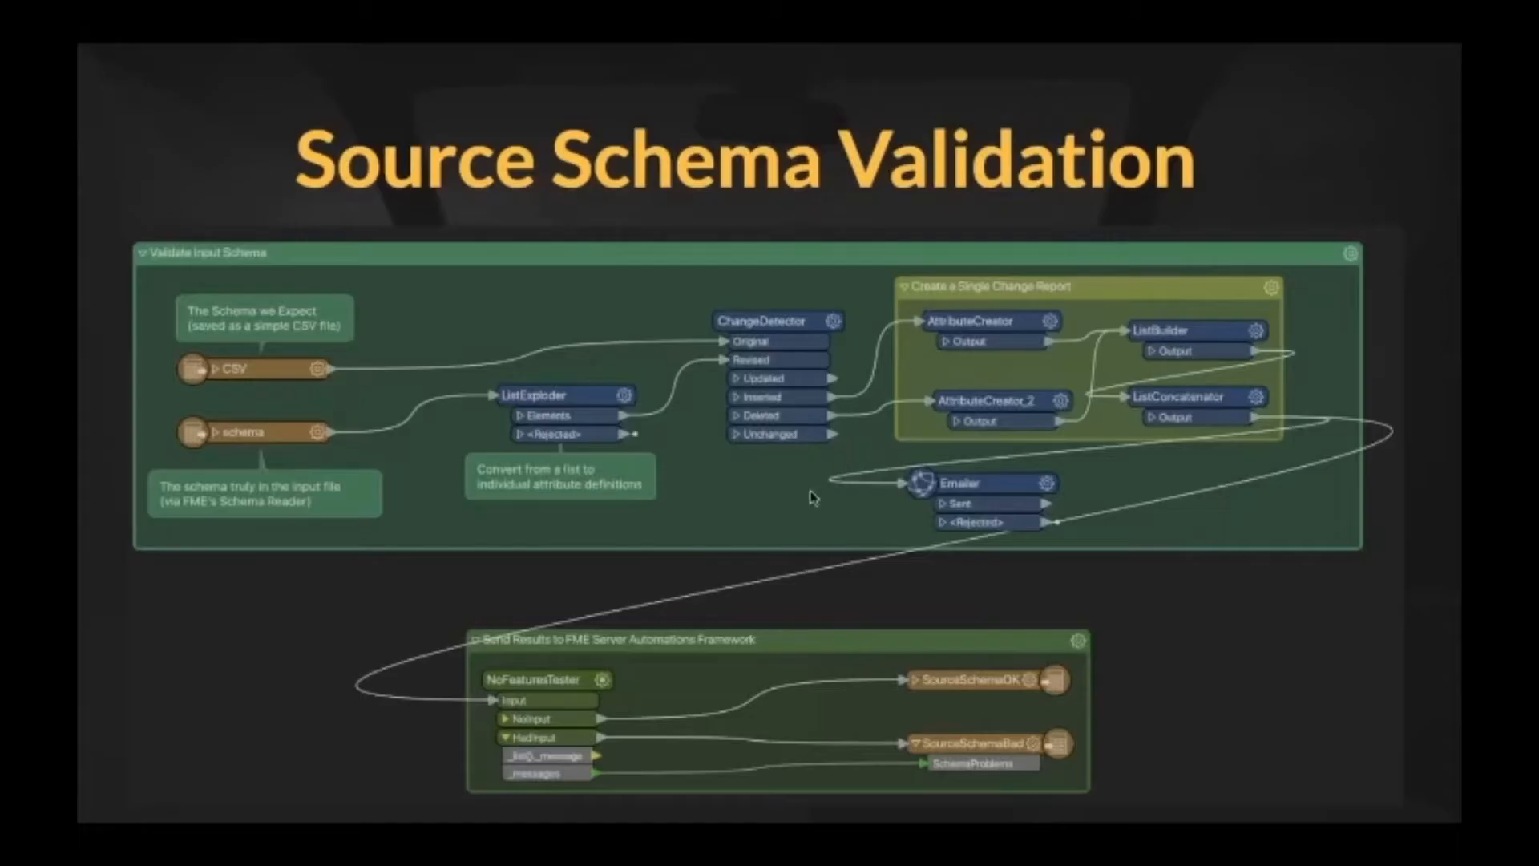
left_click(814, 498)
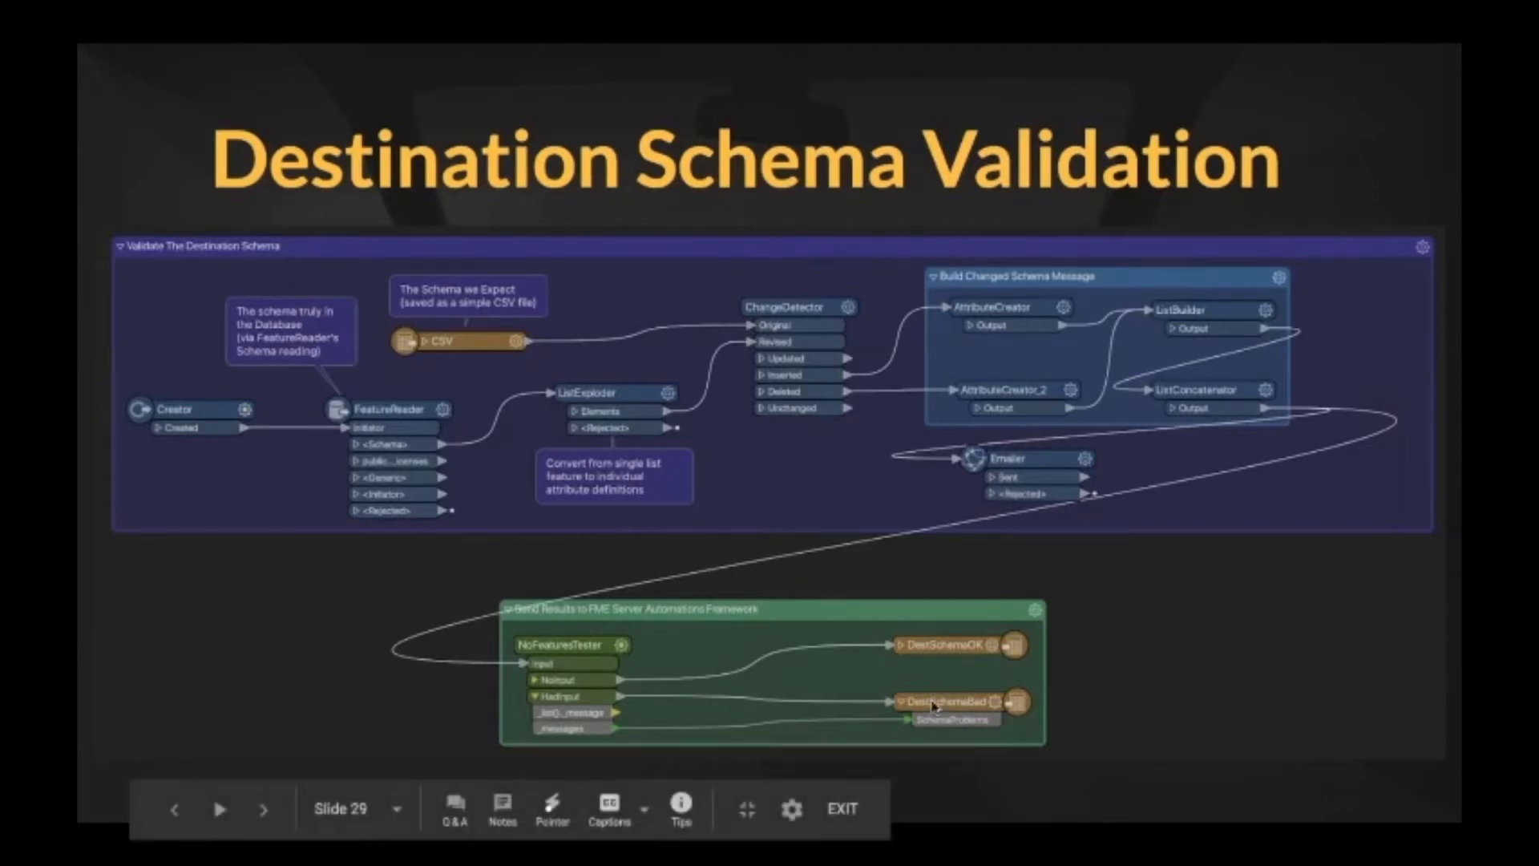
left_click(815, 490)
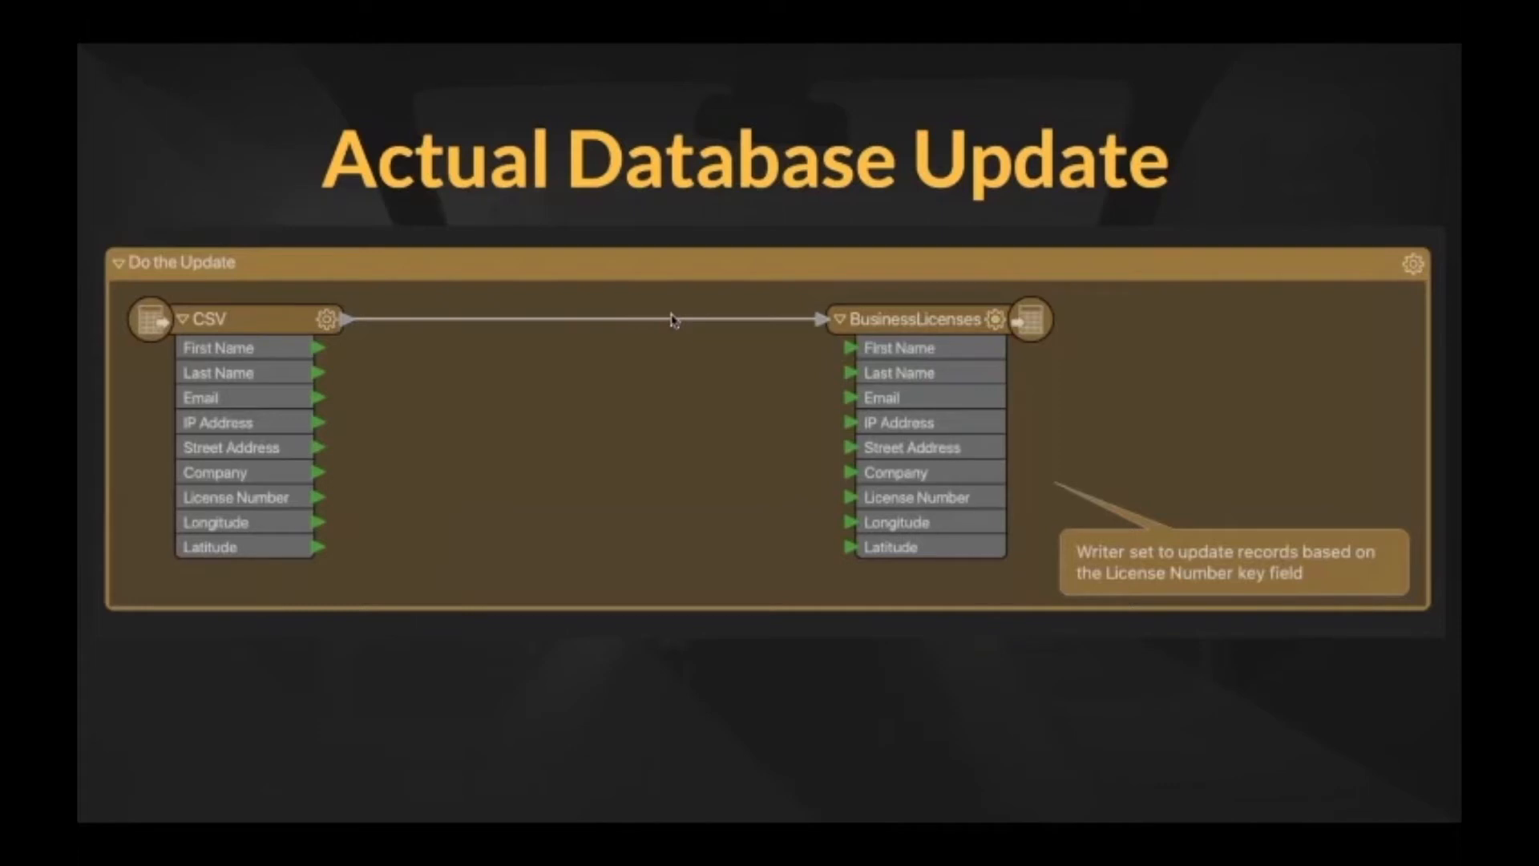
key("super+Tab")
key("Escape")
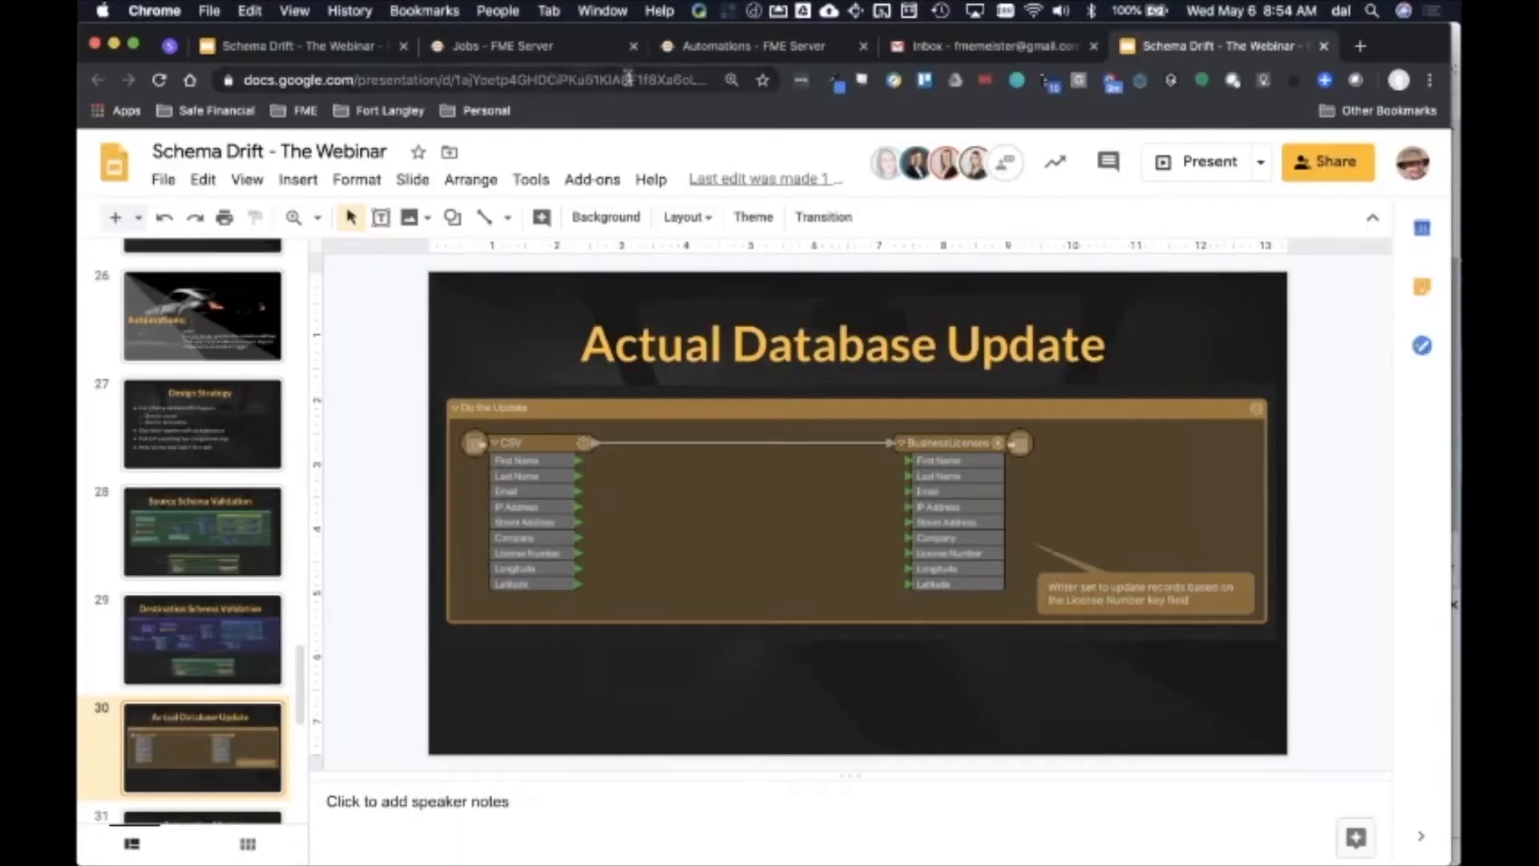
Step: Open the SafeUpdate automation in the Automations tab
left_click(740, 46)
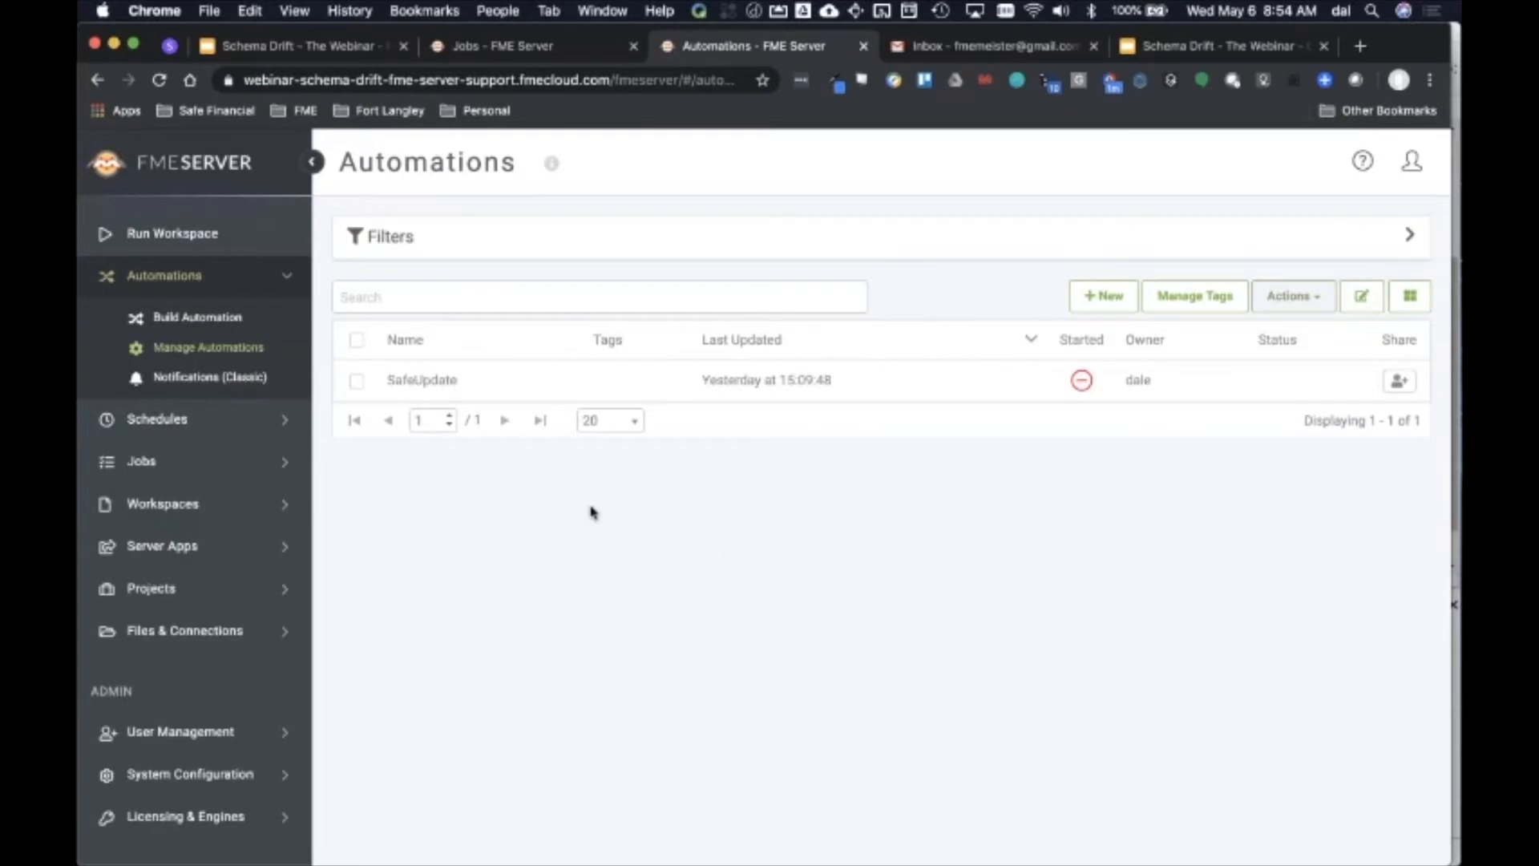
left_click(423, 380)
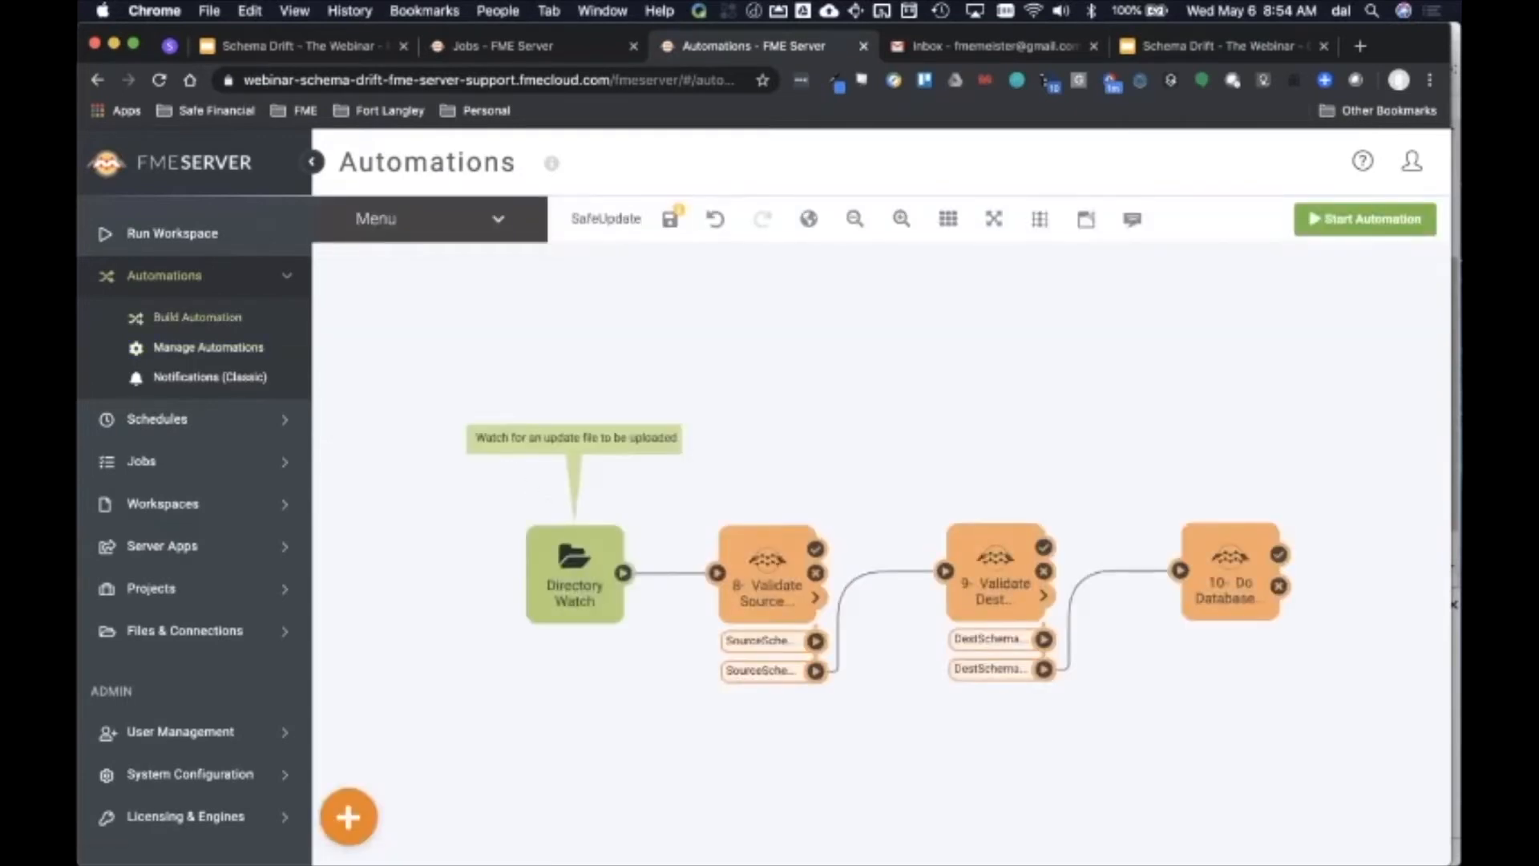
left_click(348, 816)
left_click_drag(348, 601, 413, 518)
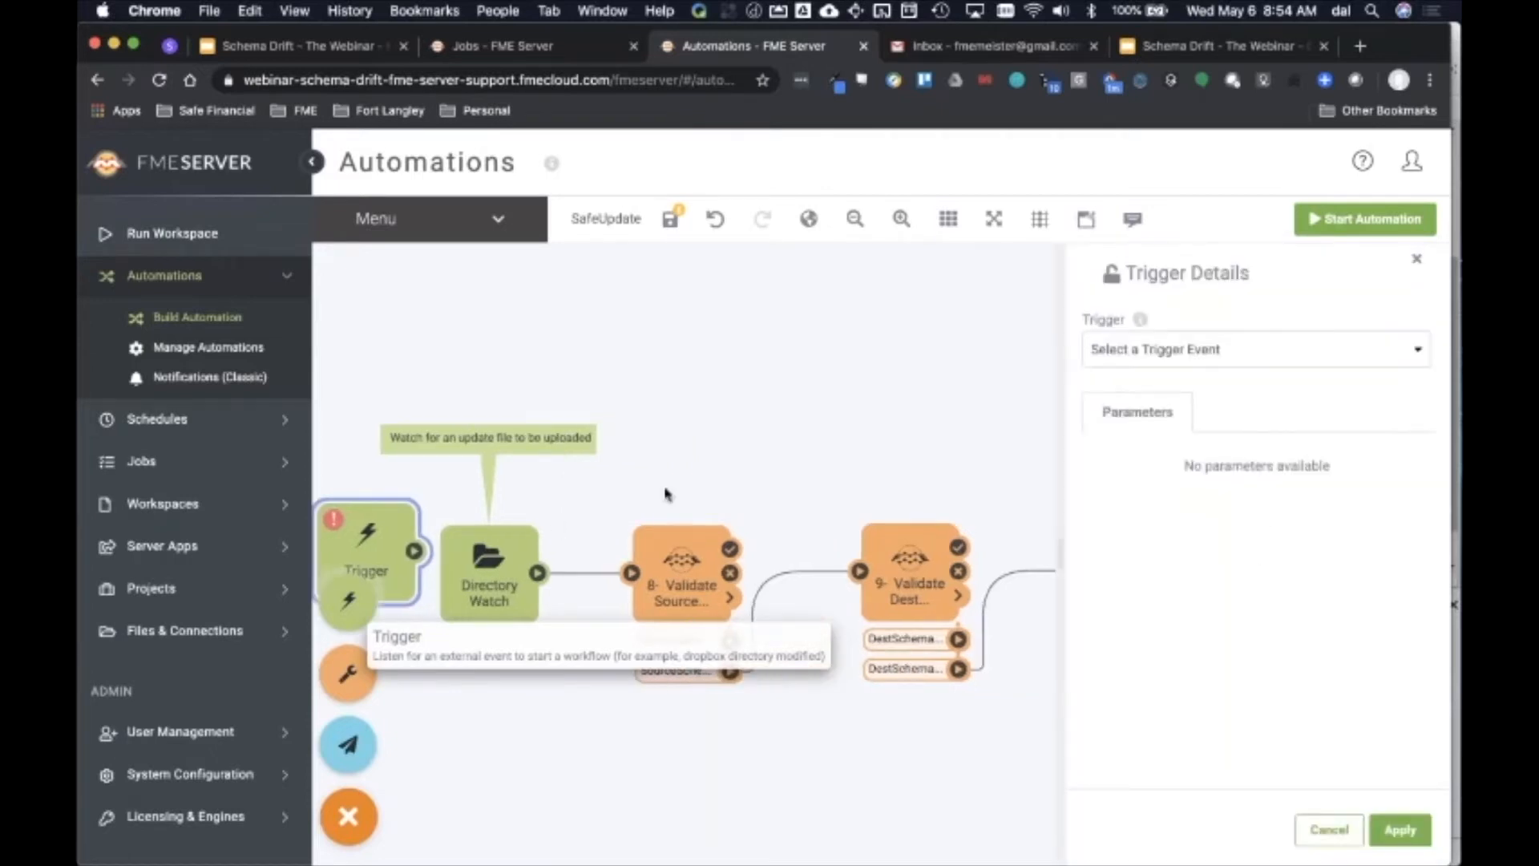
left_click(1138, 358)
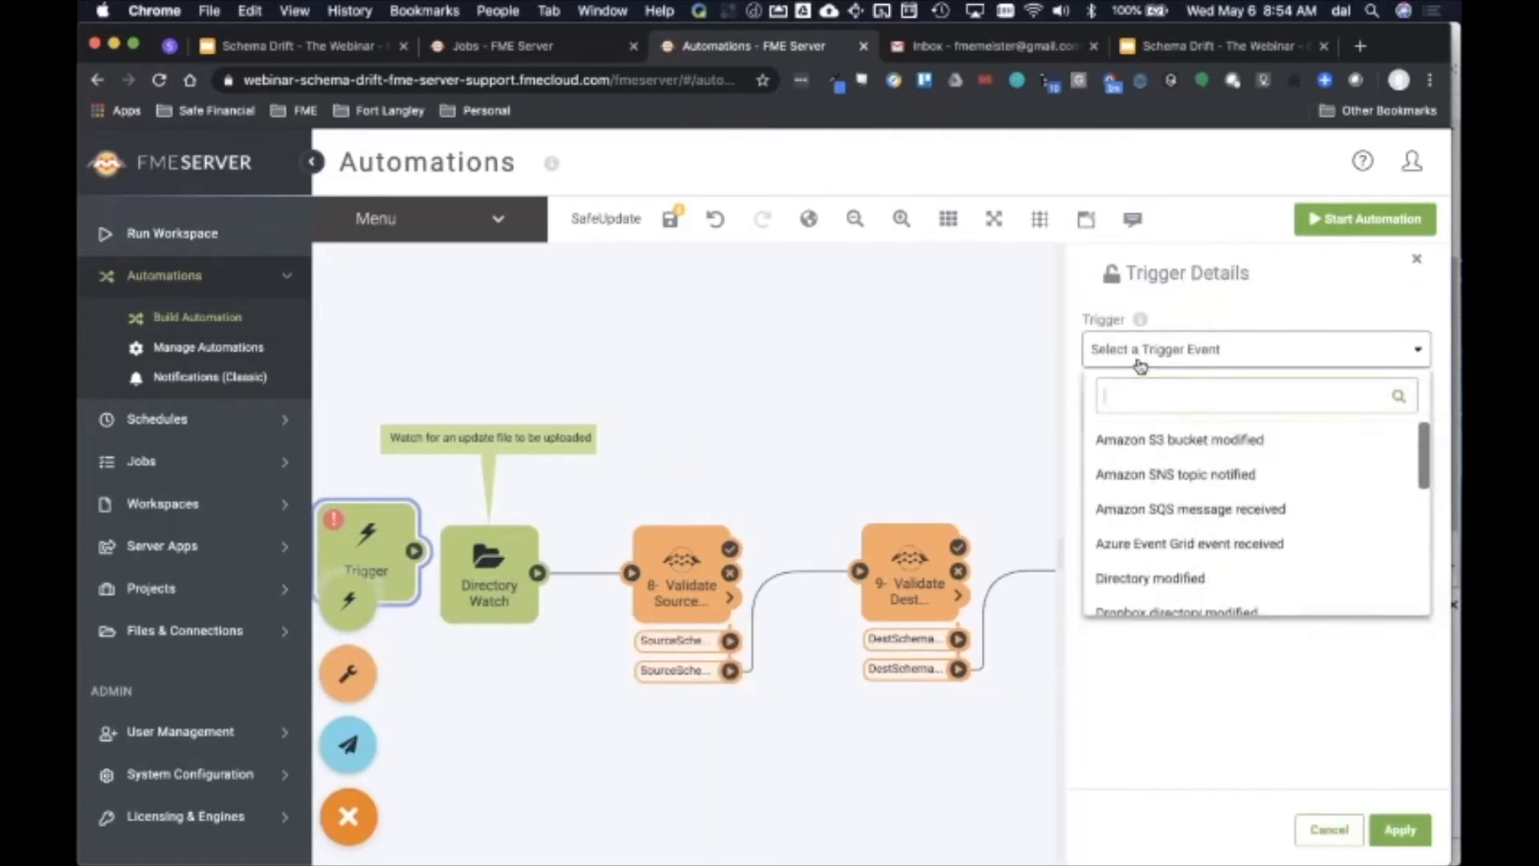
left_click(1173, 586)
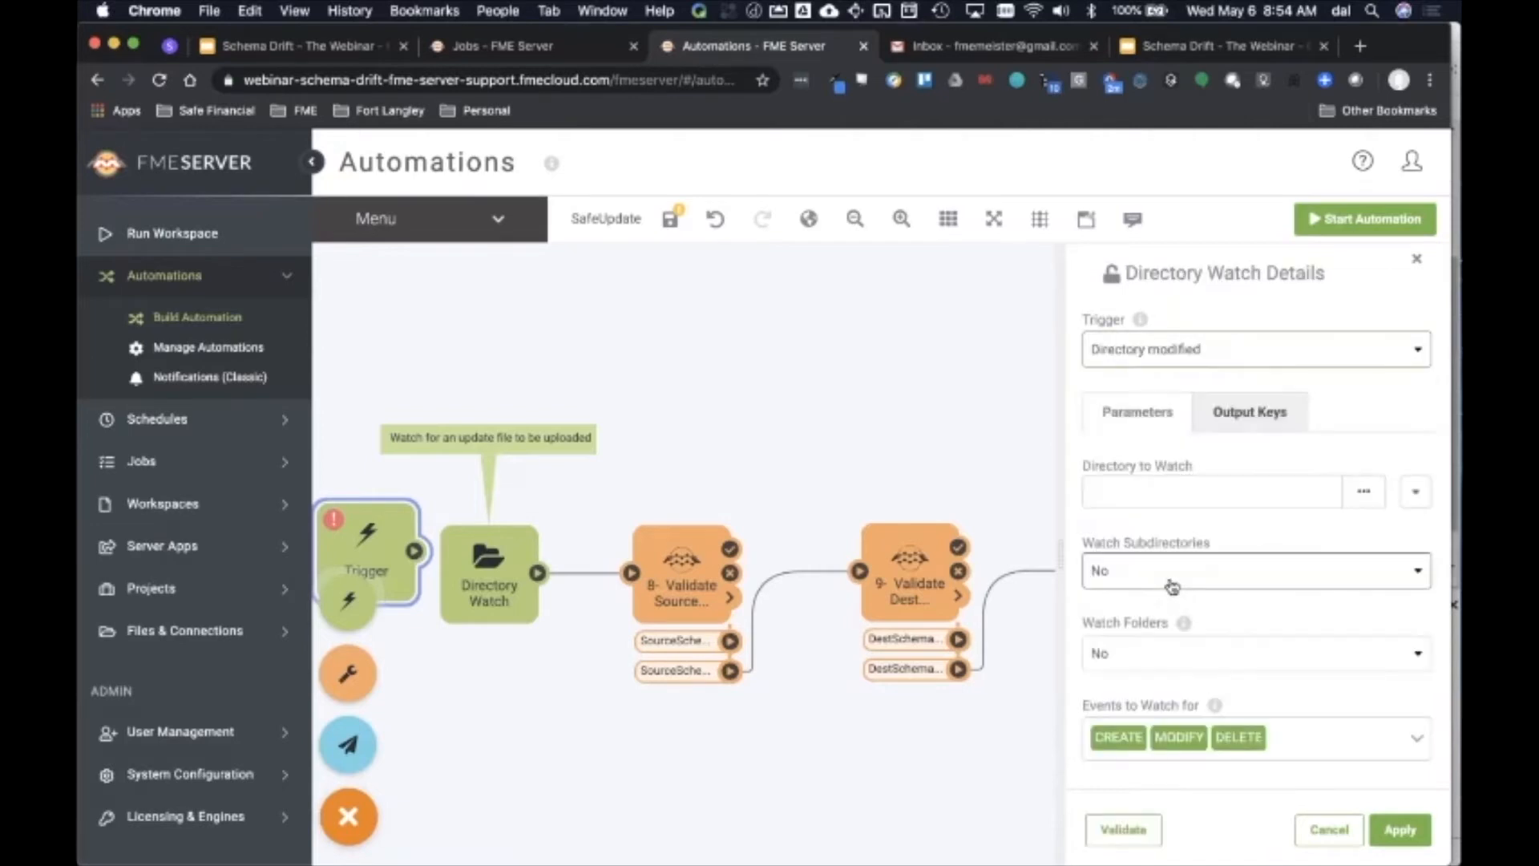
right_click(395, 529)
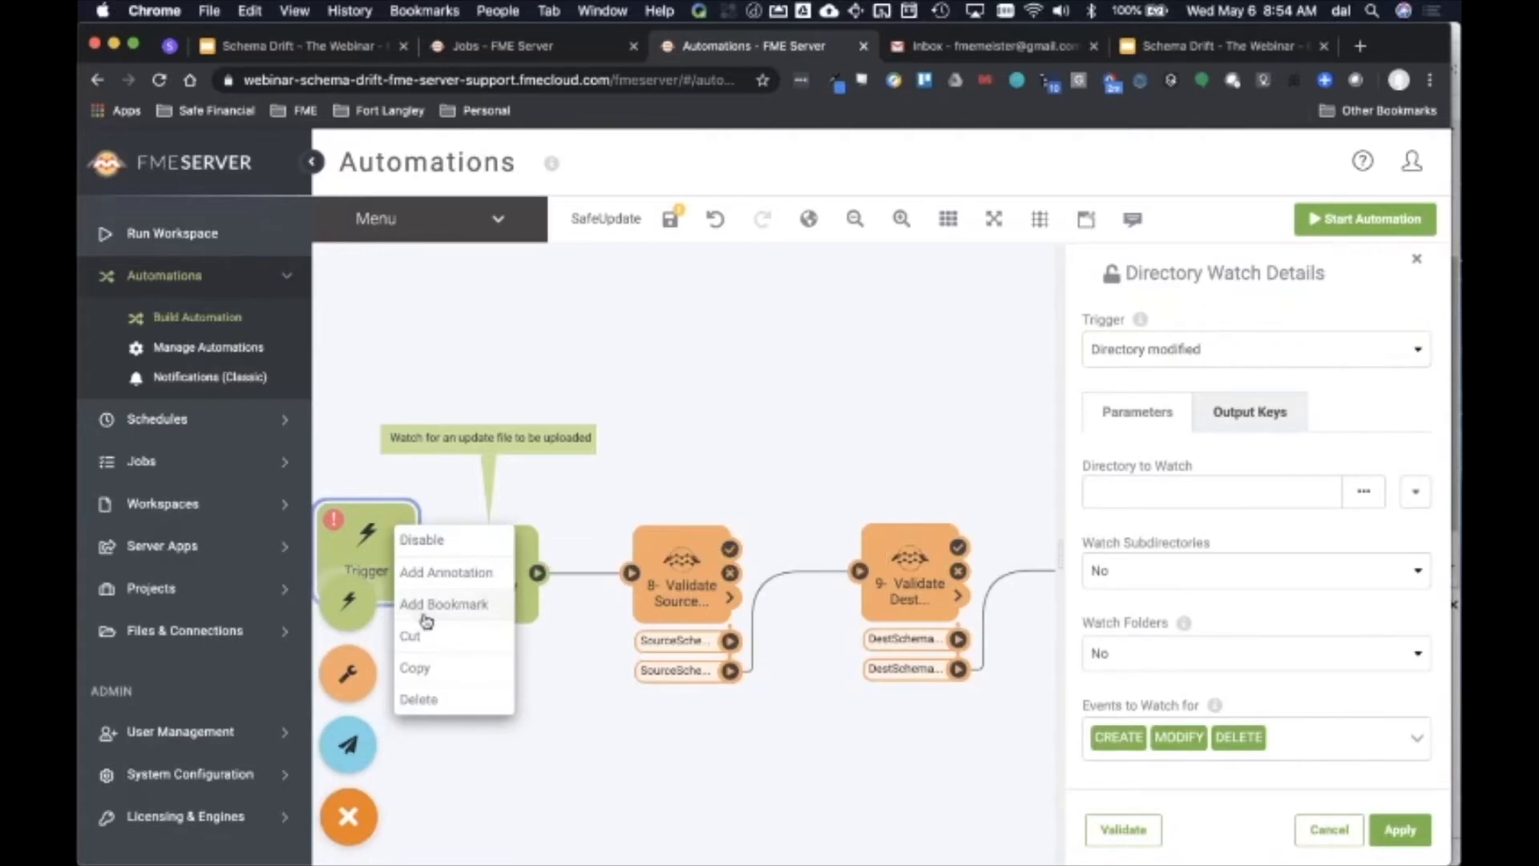
left_click(438, 708)
left_click(440, 712)
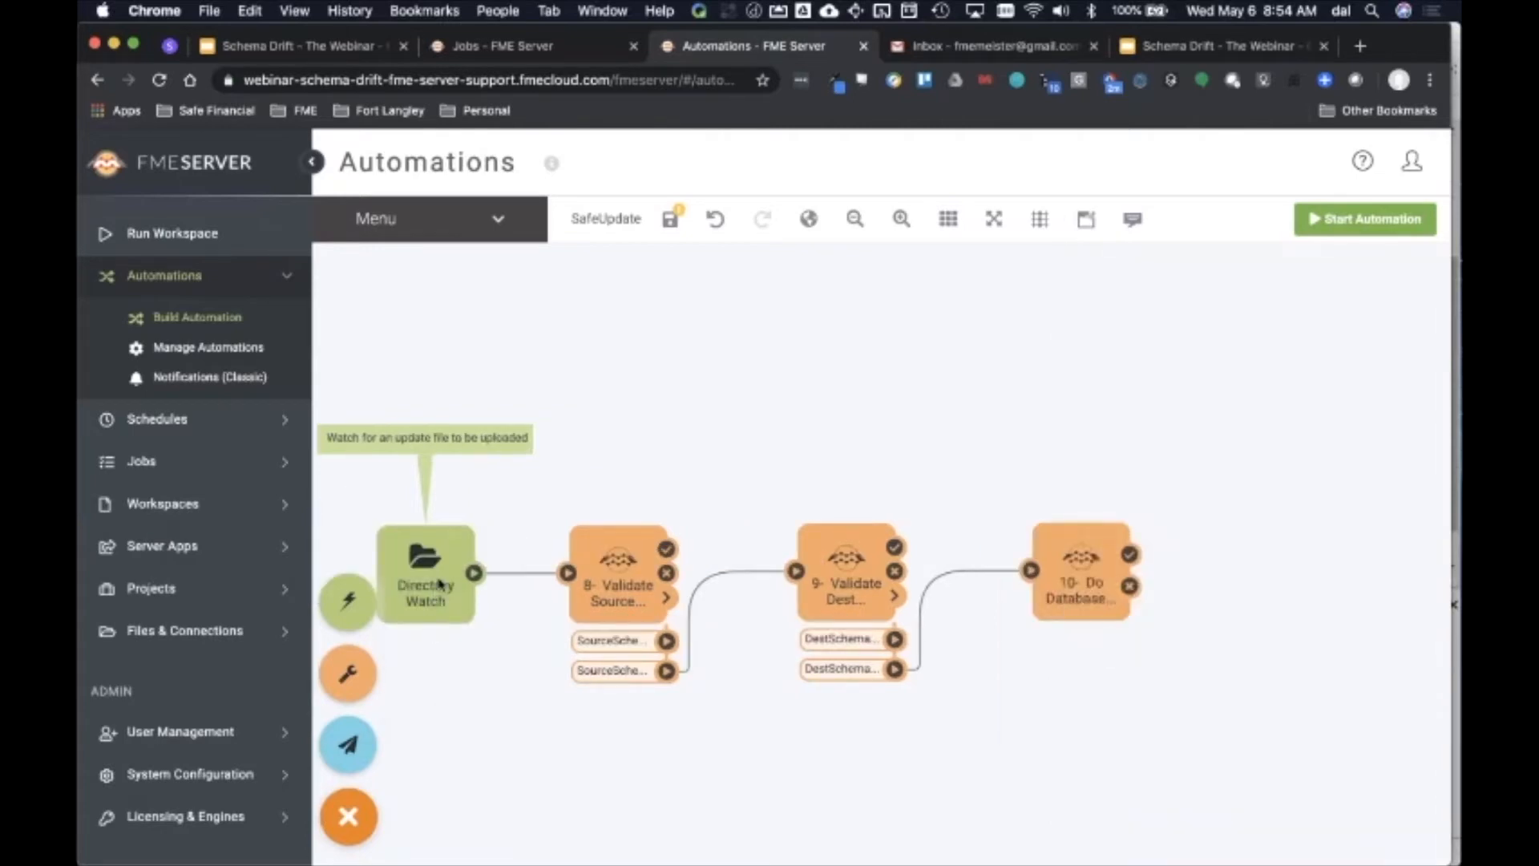
Step: Inspect the details of the Directory Watch trigger and each workspace action in the automation
left_click(438, 579)
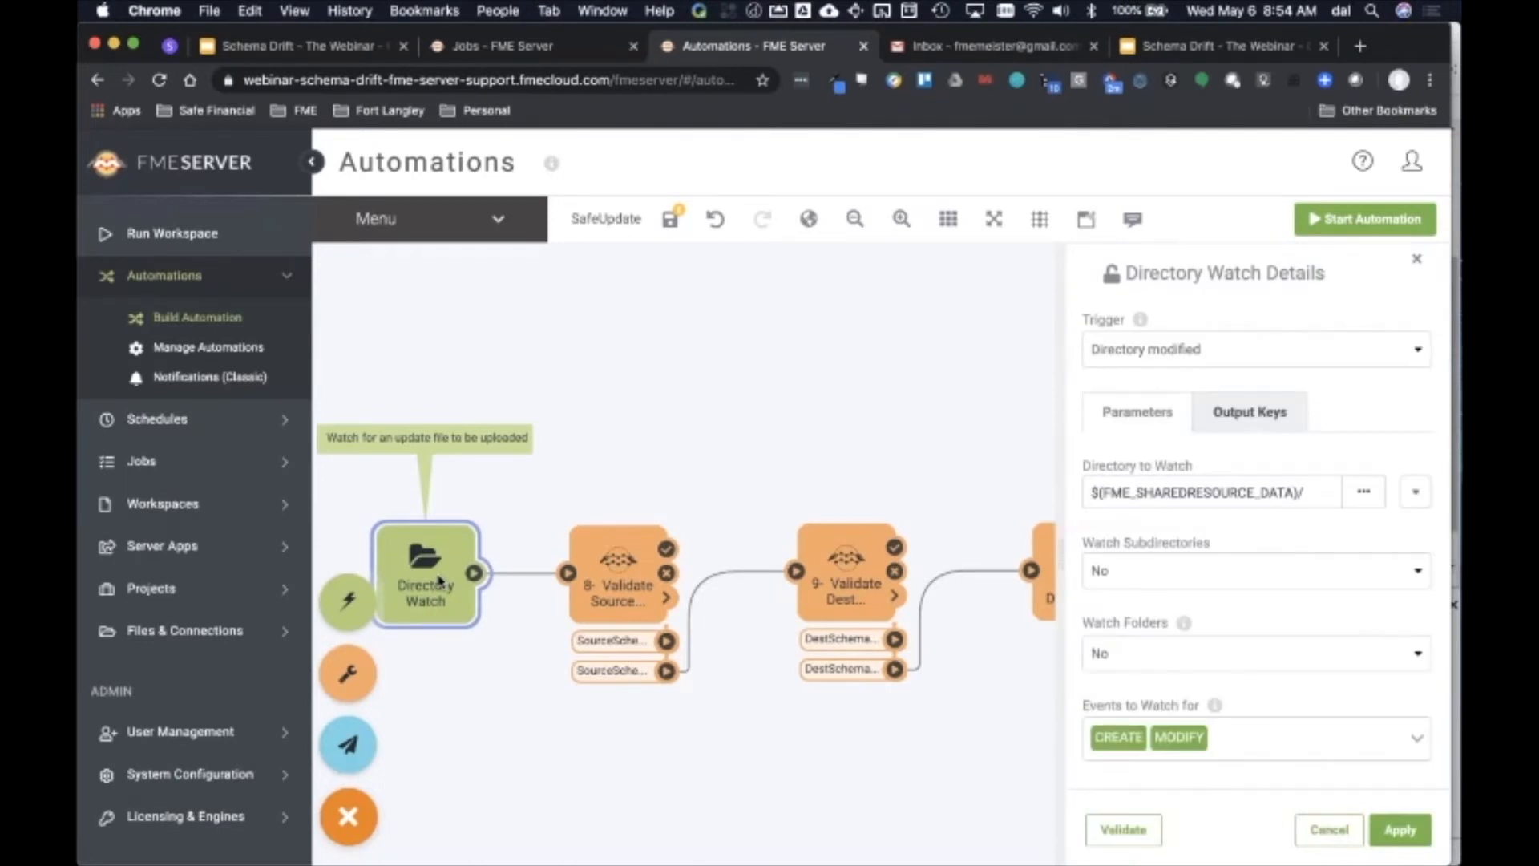
left_click(617, 581)
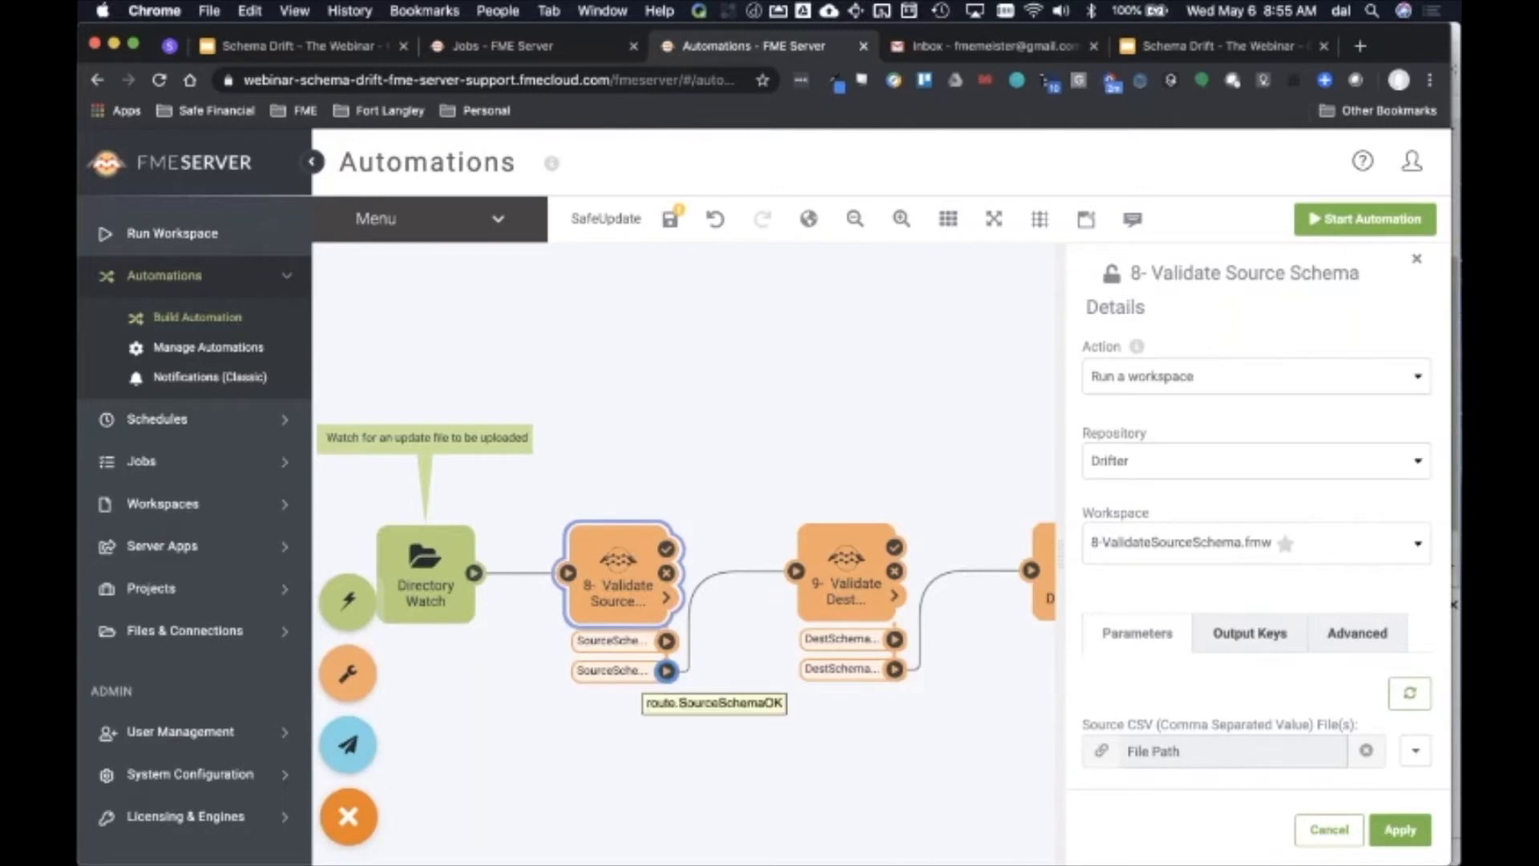
left_click(869, 590)
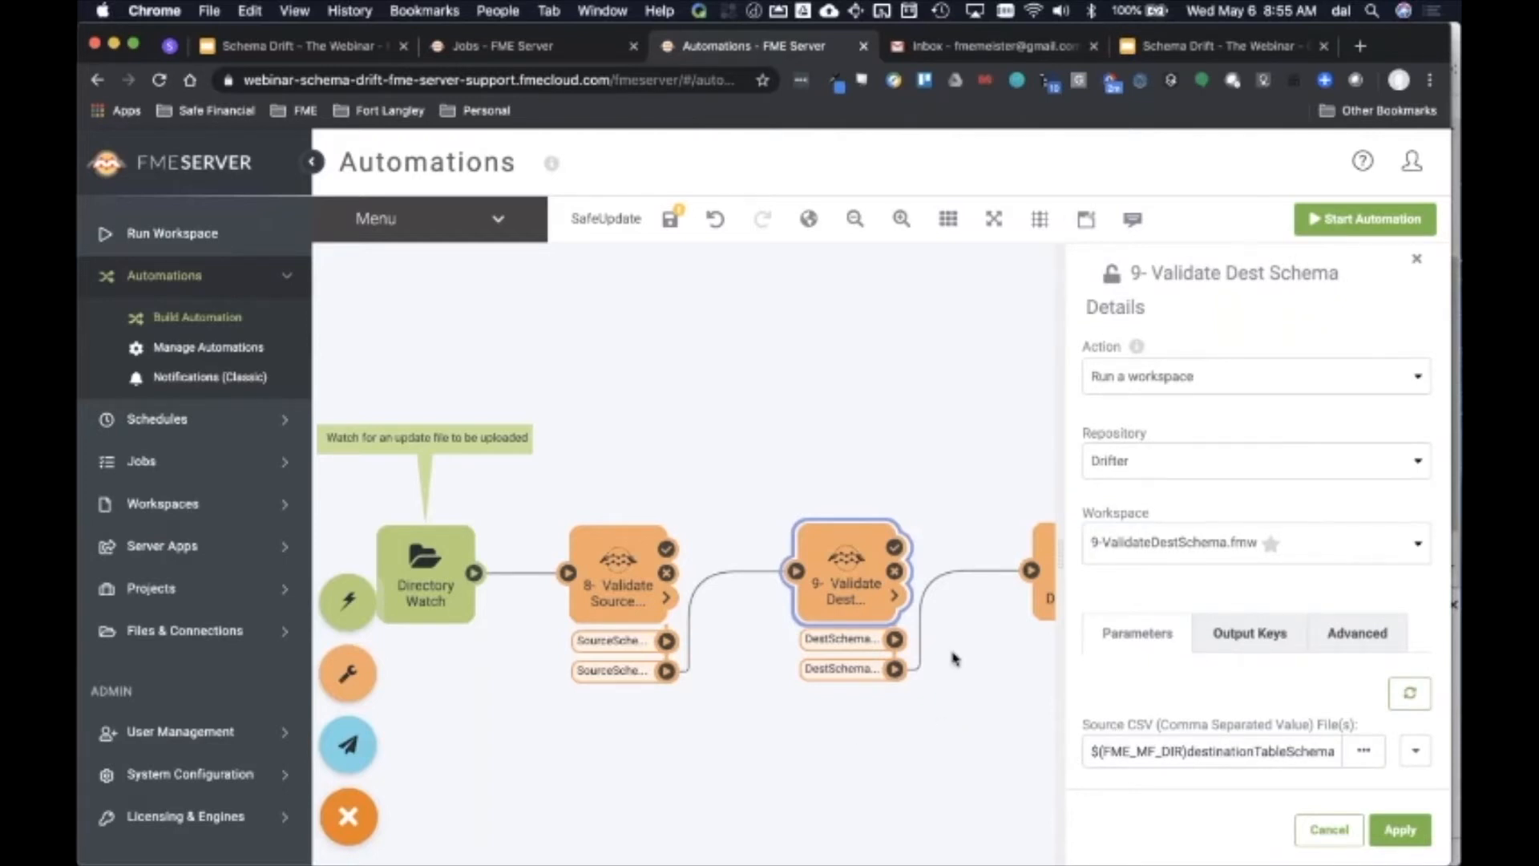
left_click(1045, 597)
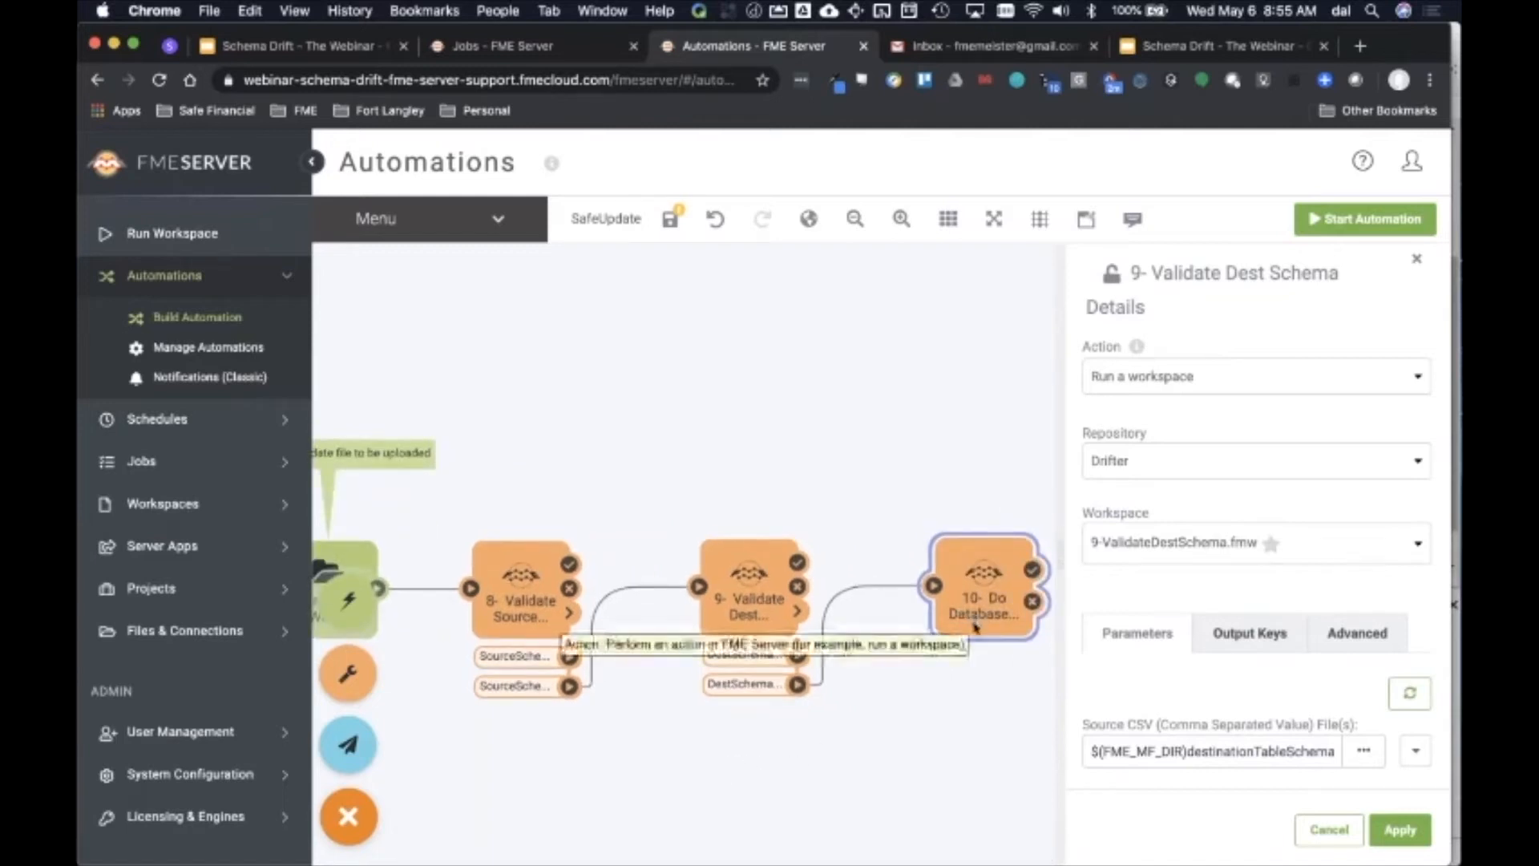
left_click(890, 678)
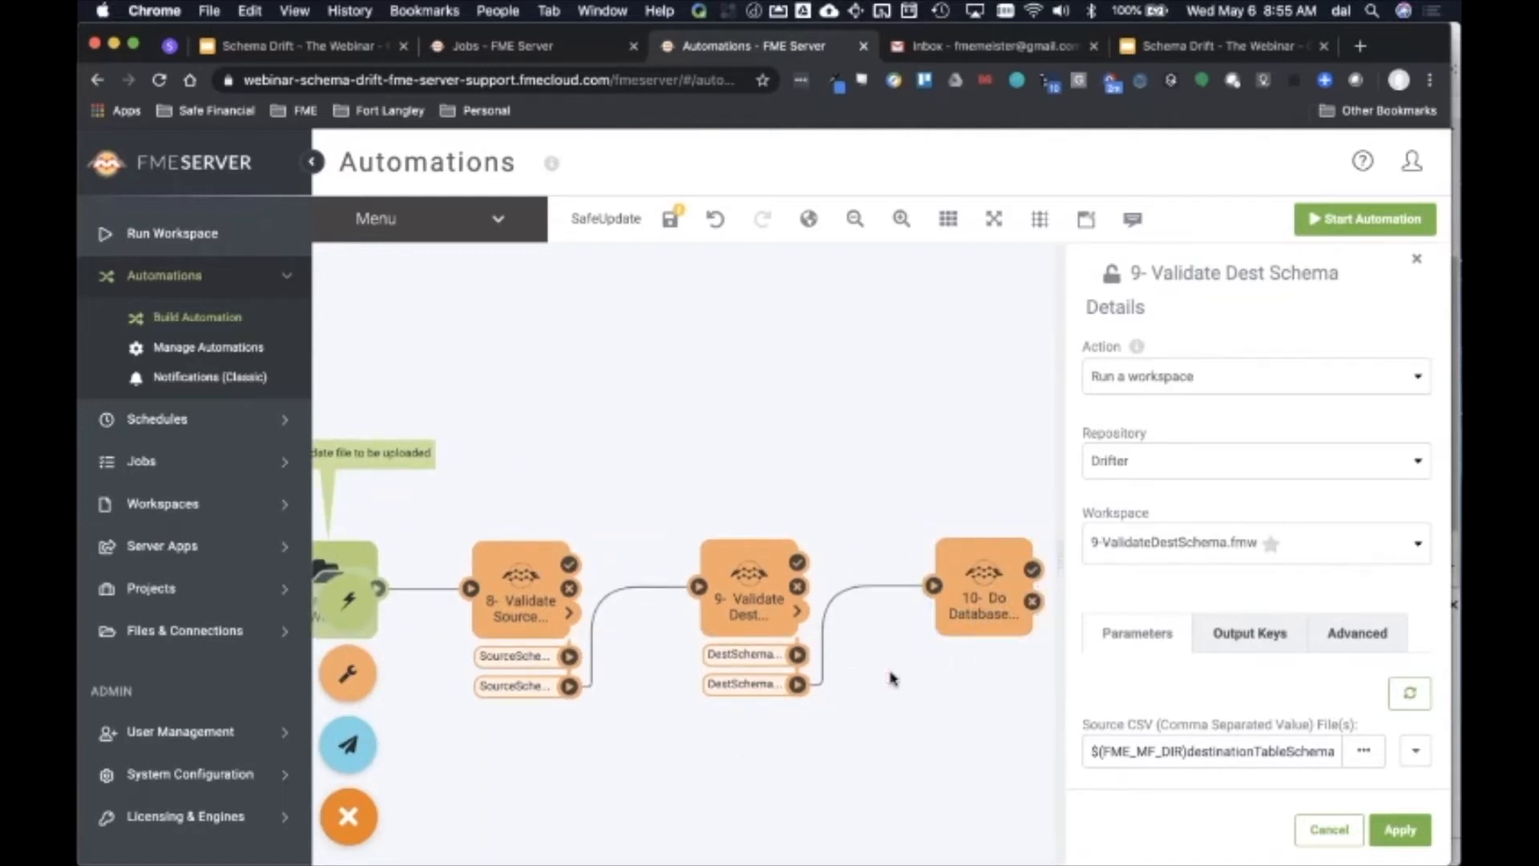
Step: Check the Directory Watch poll interval settings and start the automation
left_click(348, 563)
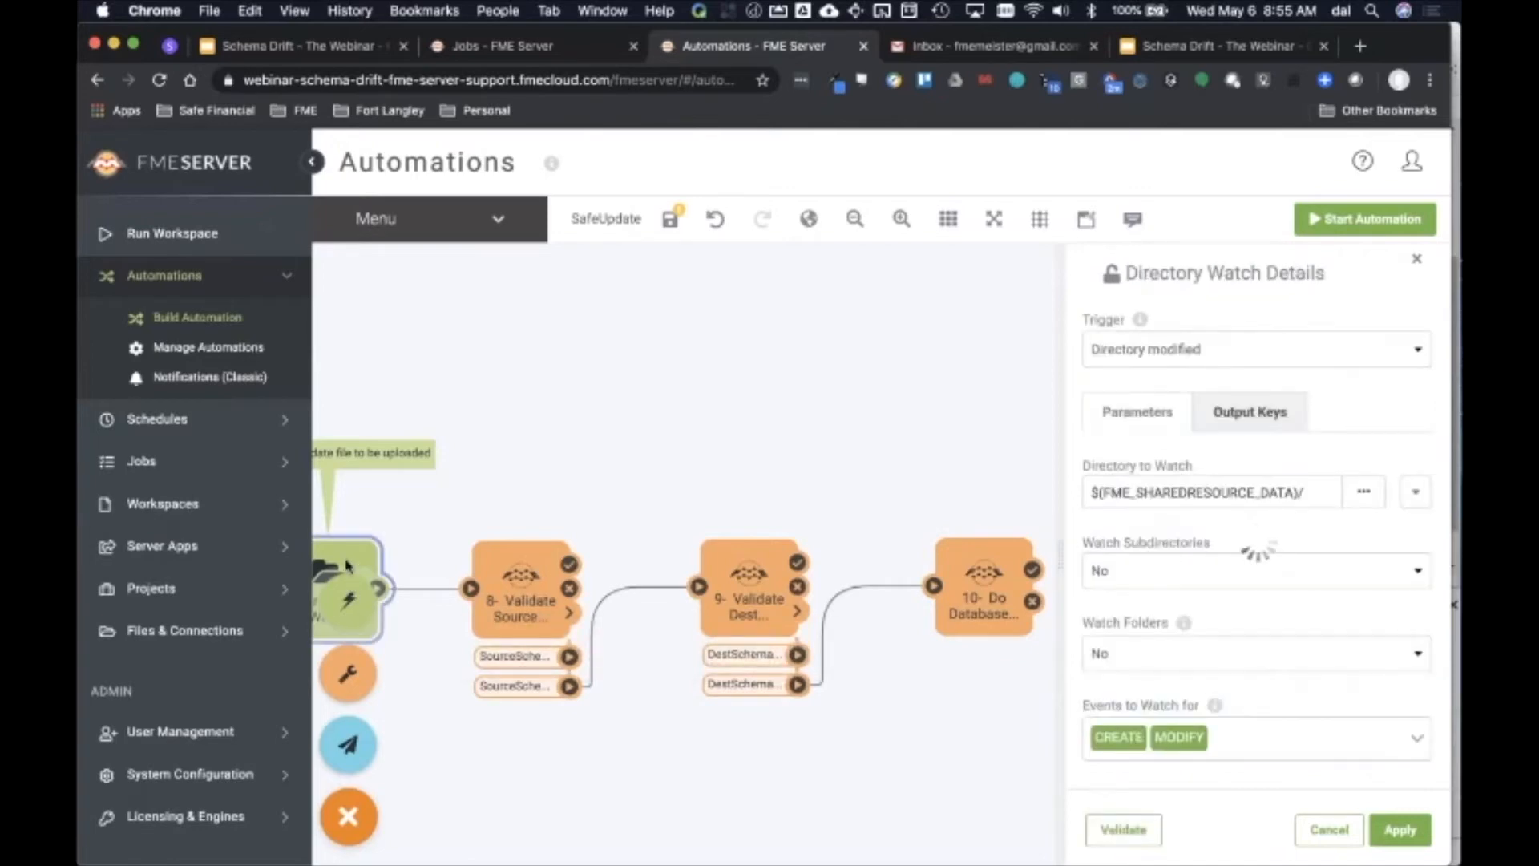
scroll(1237, 585, "down", 2)
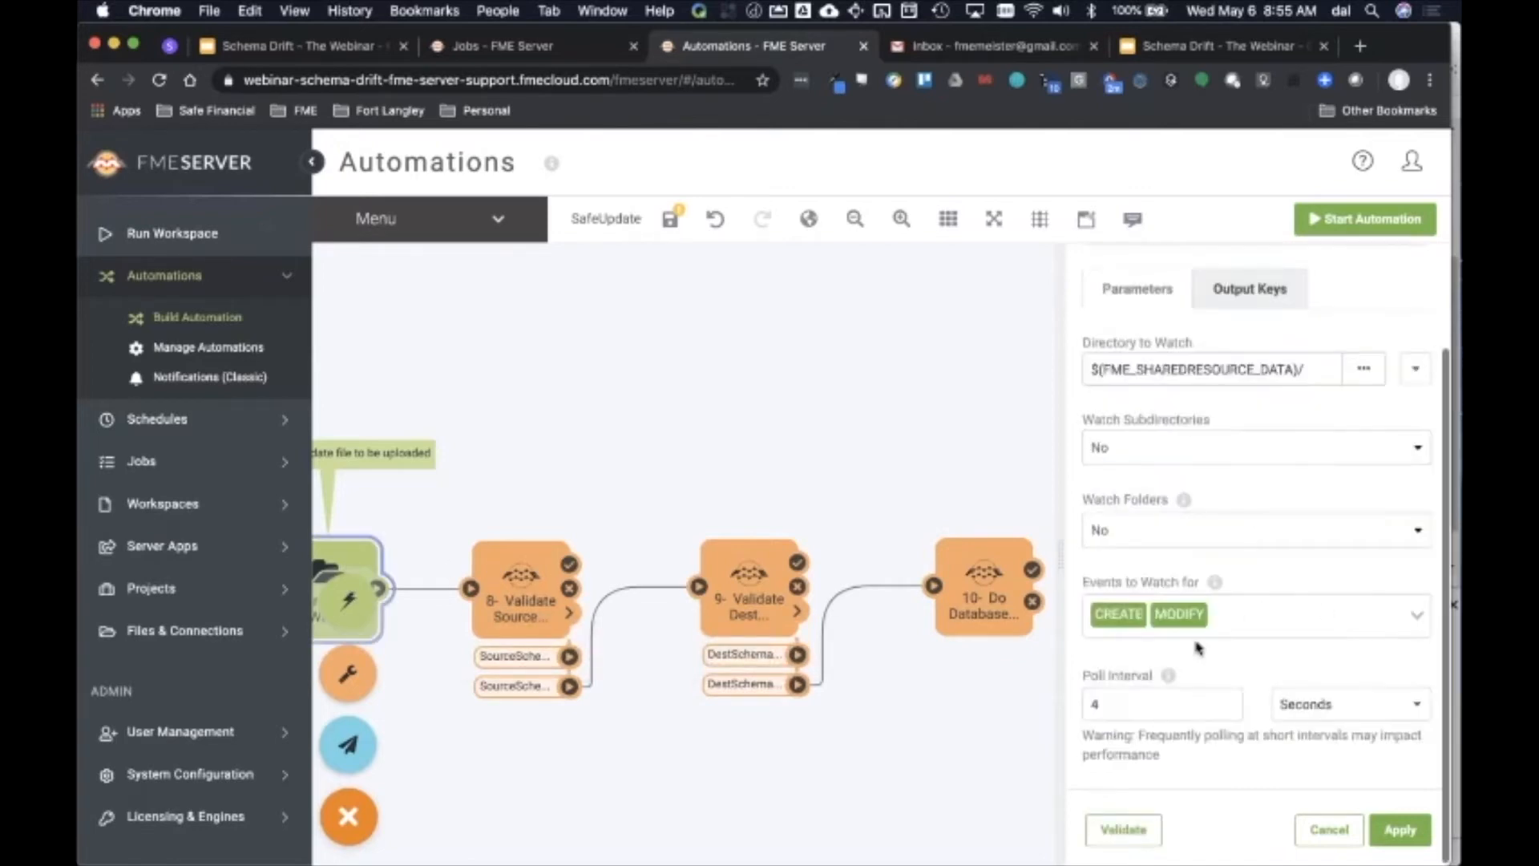
left_click(1184, 693)
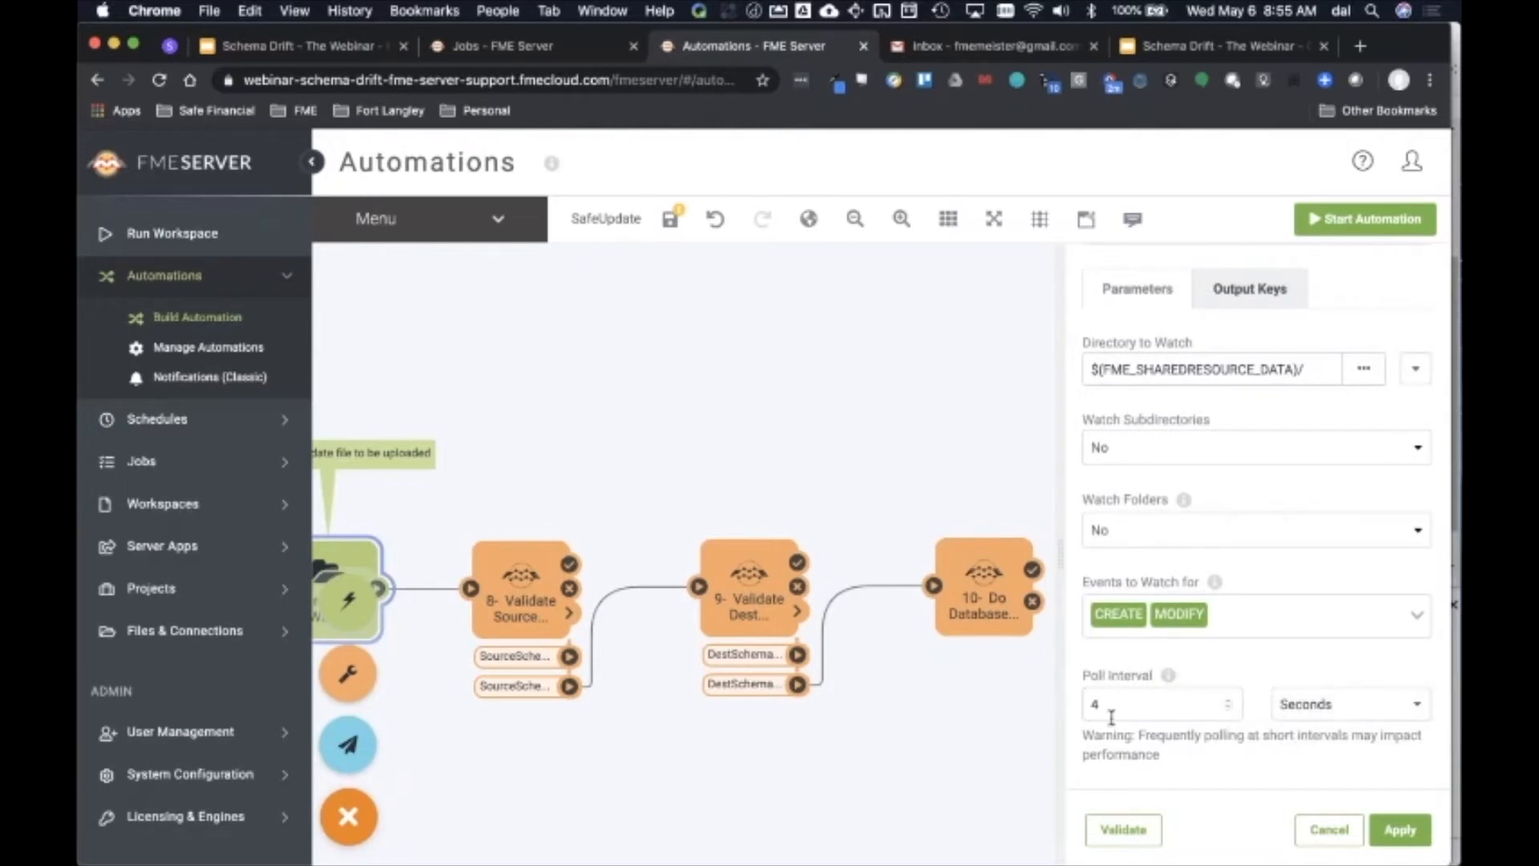
left_click(1368, 232)
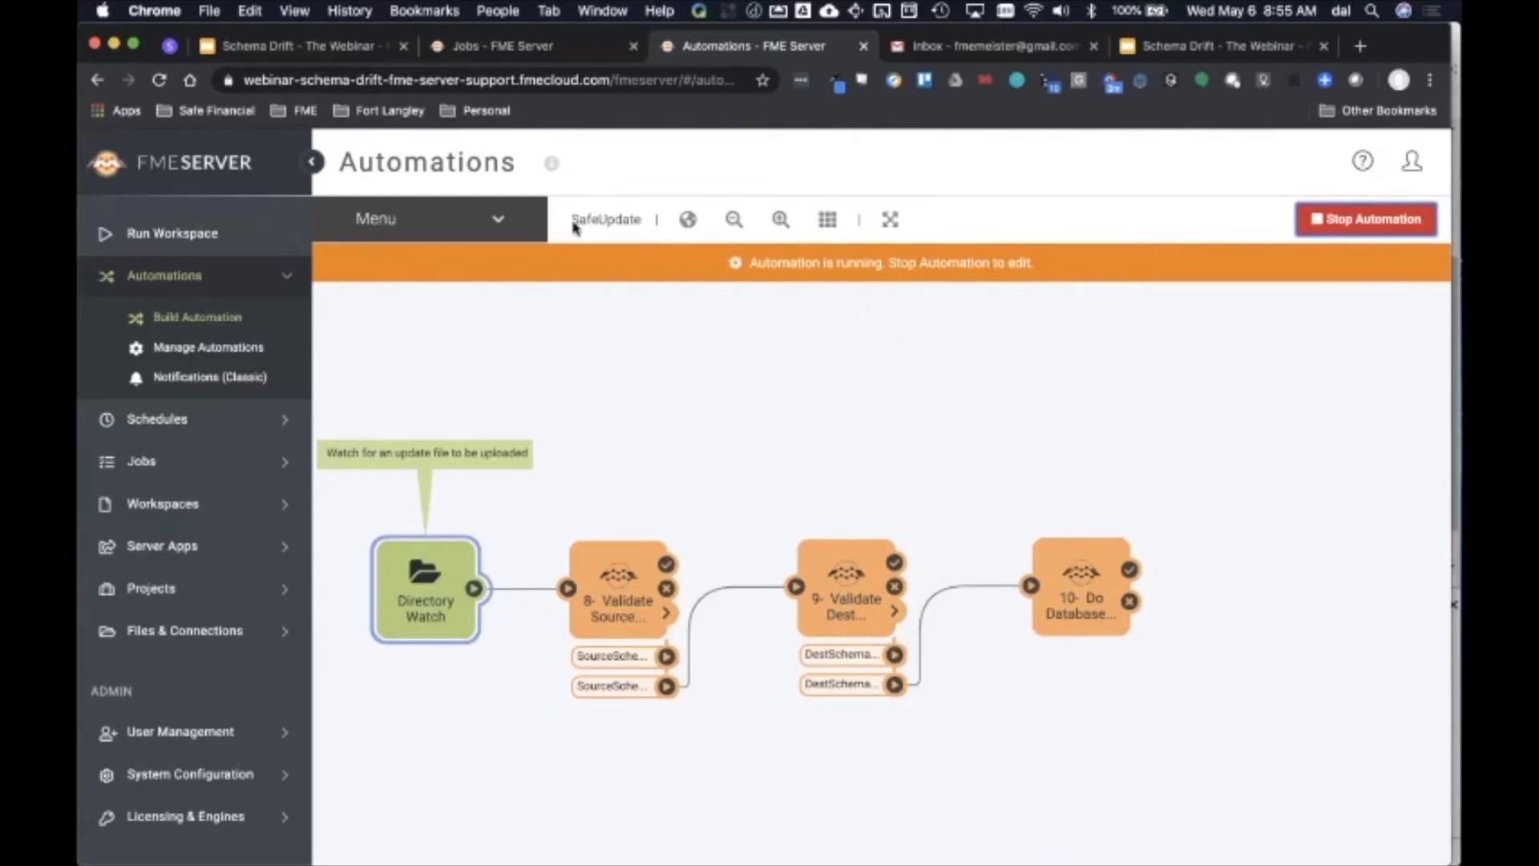
Step: Open the Data folder under Files & Connections resources
left_click(161, 634)
left_click(181, 575)
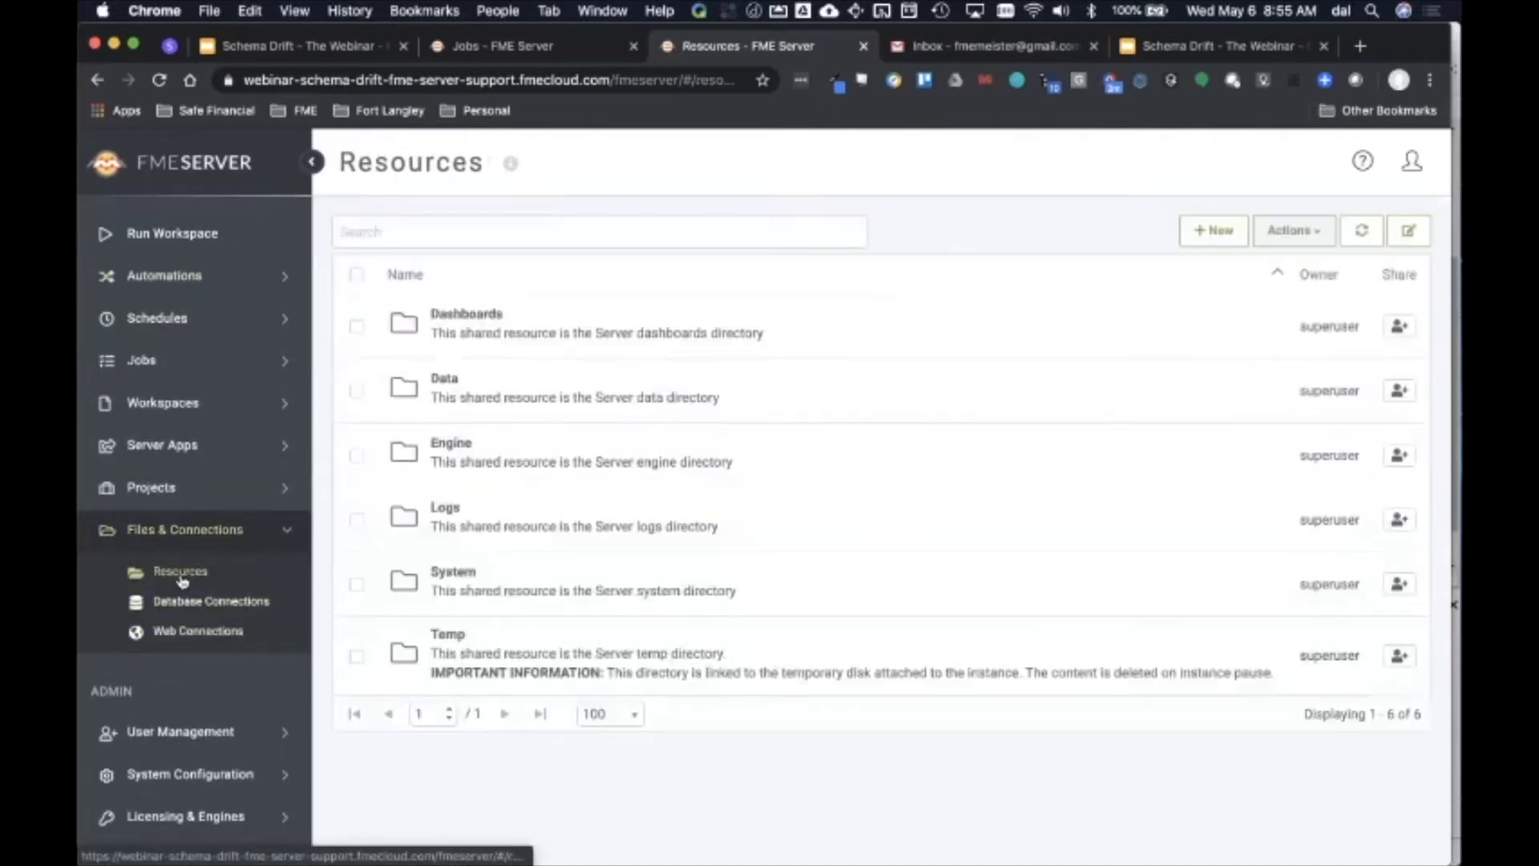
left_click(444, 379)
left_click(638, 476)
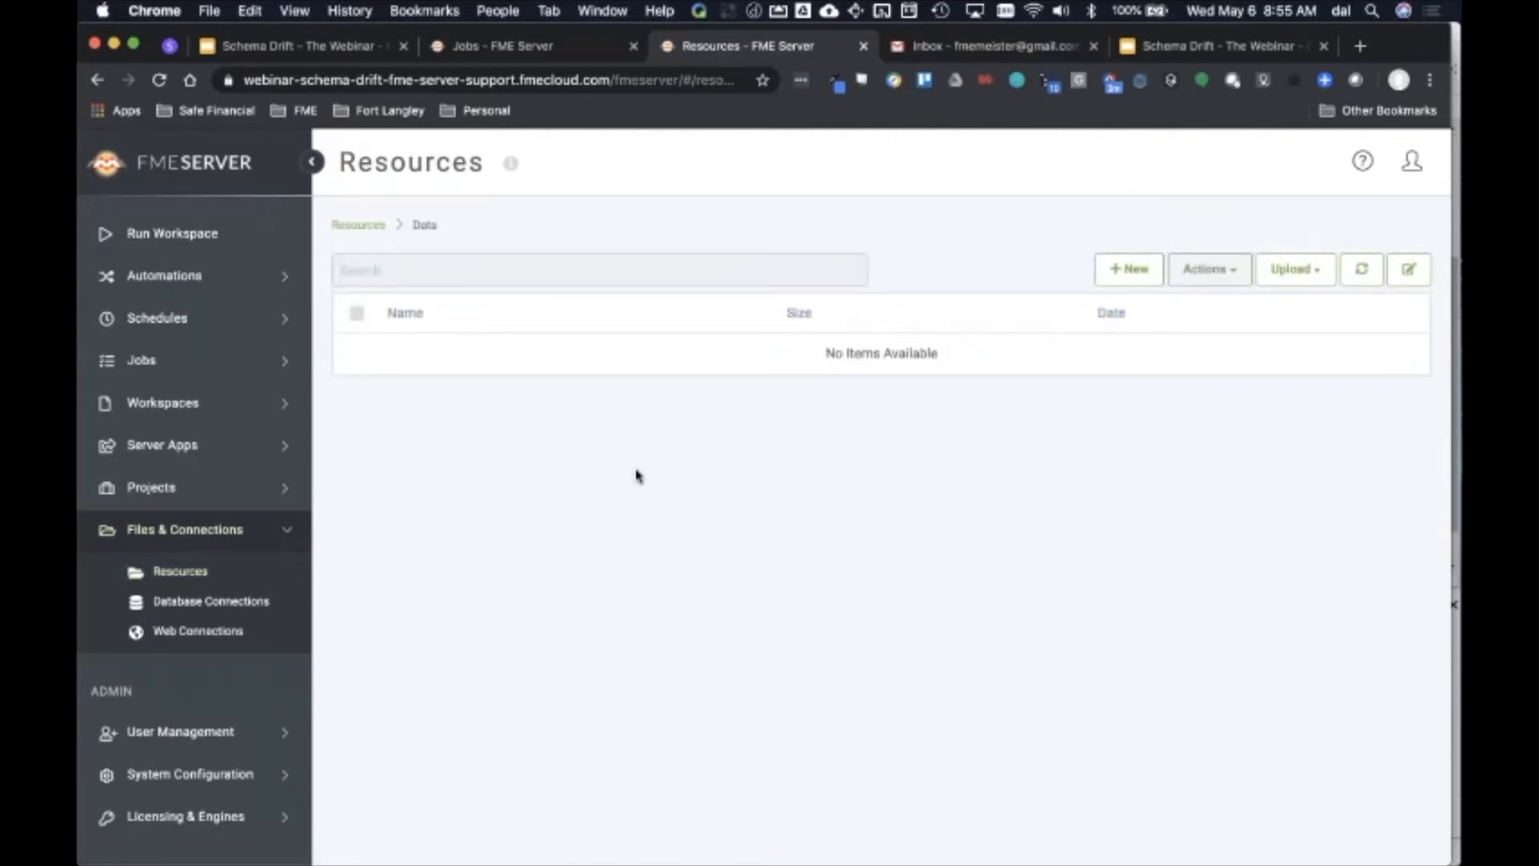
Step: Preview UpdatedBusinessOwners.csv in Finder and upload it into the Data resource folder
key("super+Tab")
key("super+Tab")
key("super+Tab")
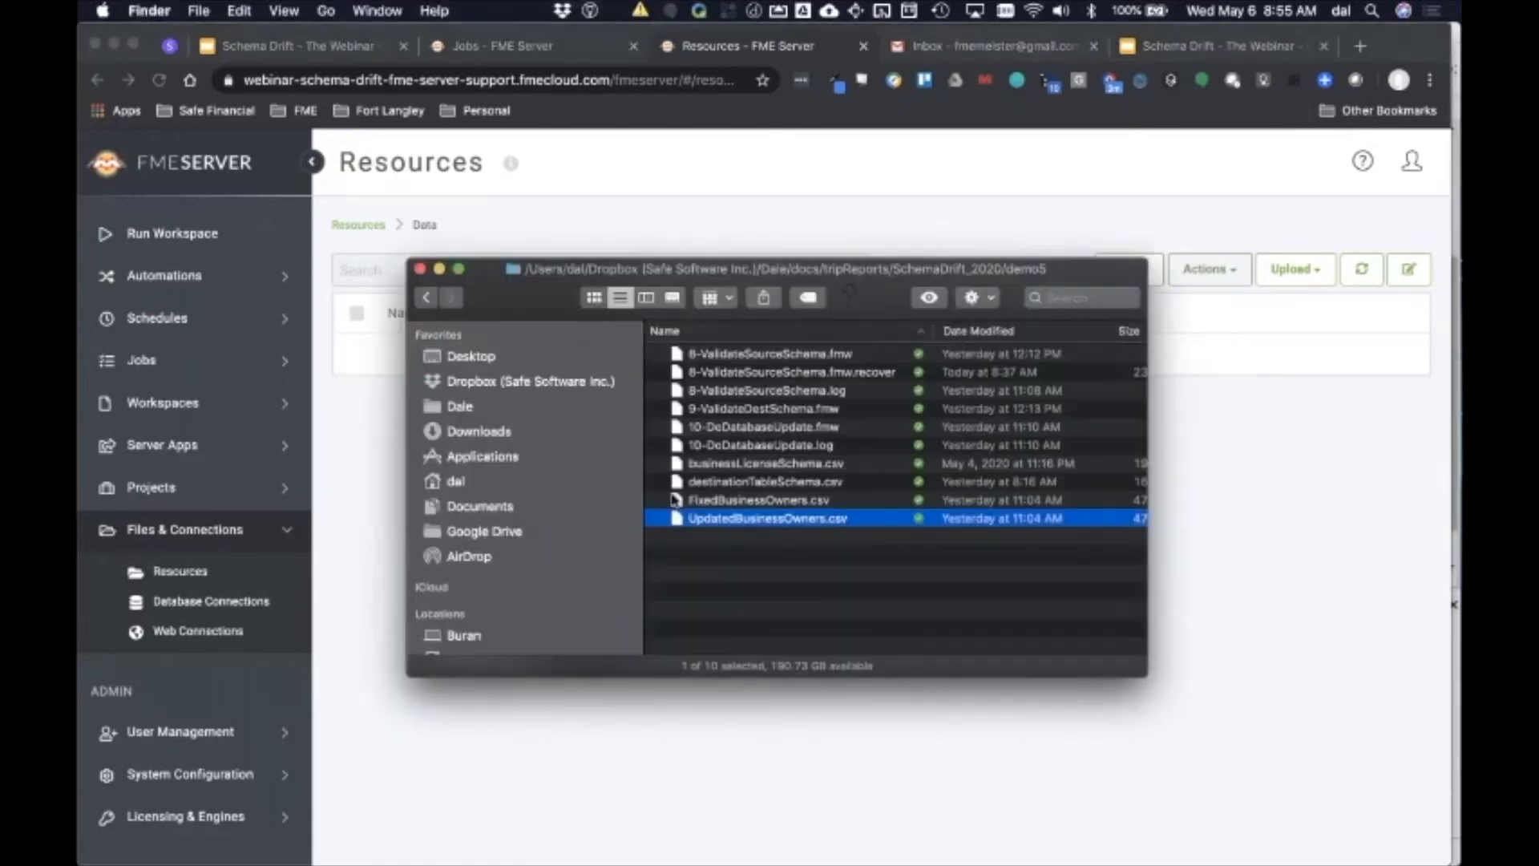
left_click(726, 519)
key("space")
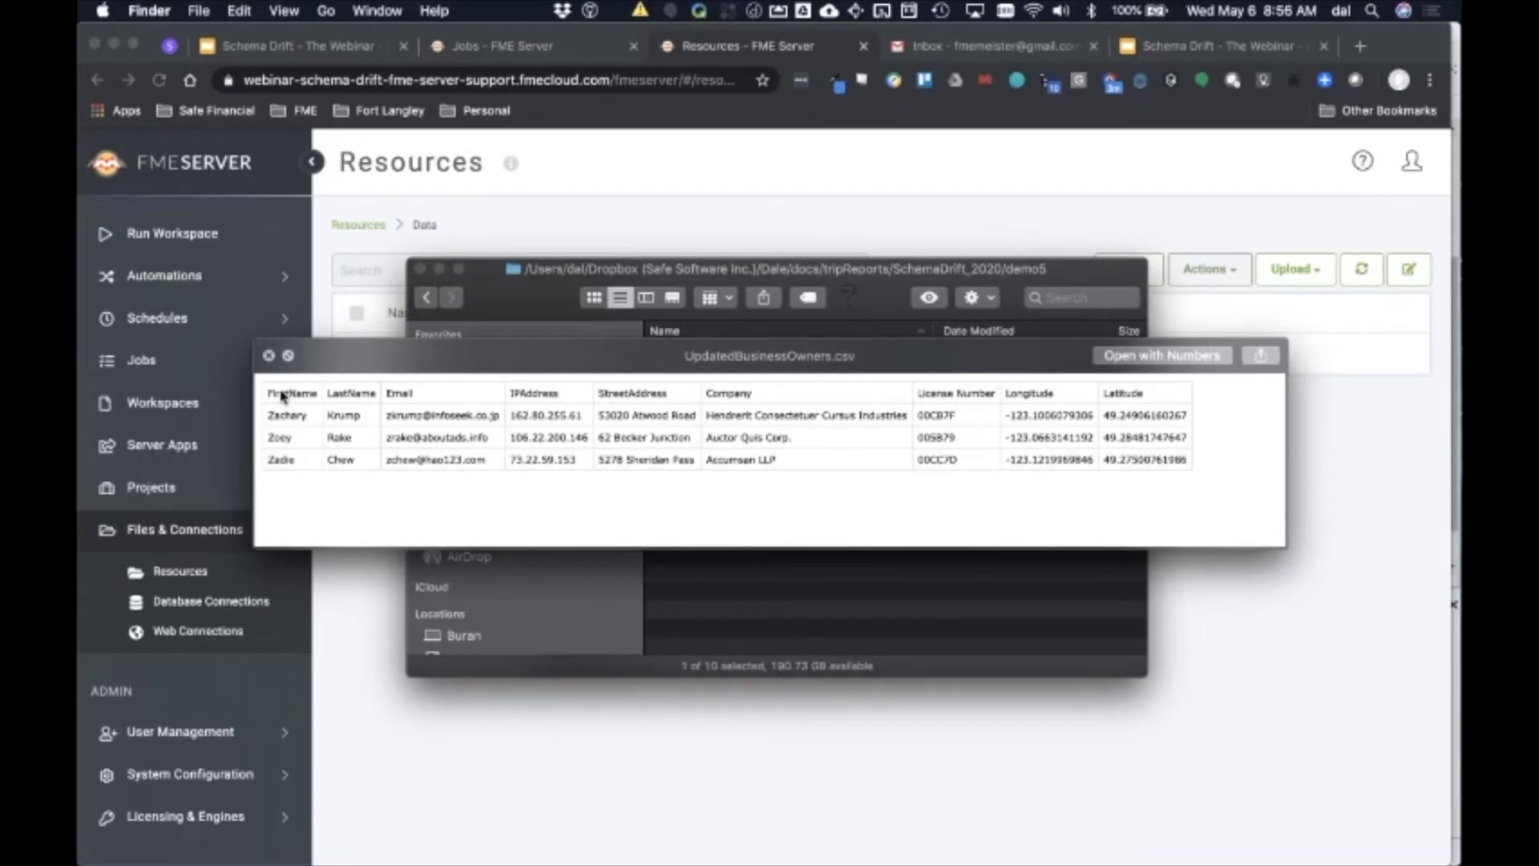
key("space")
left_click_drag(723, 525, 1002, 749)
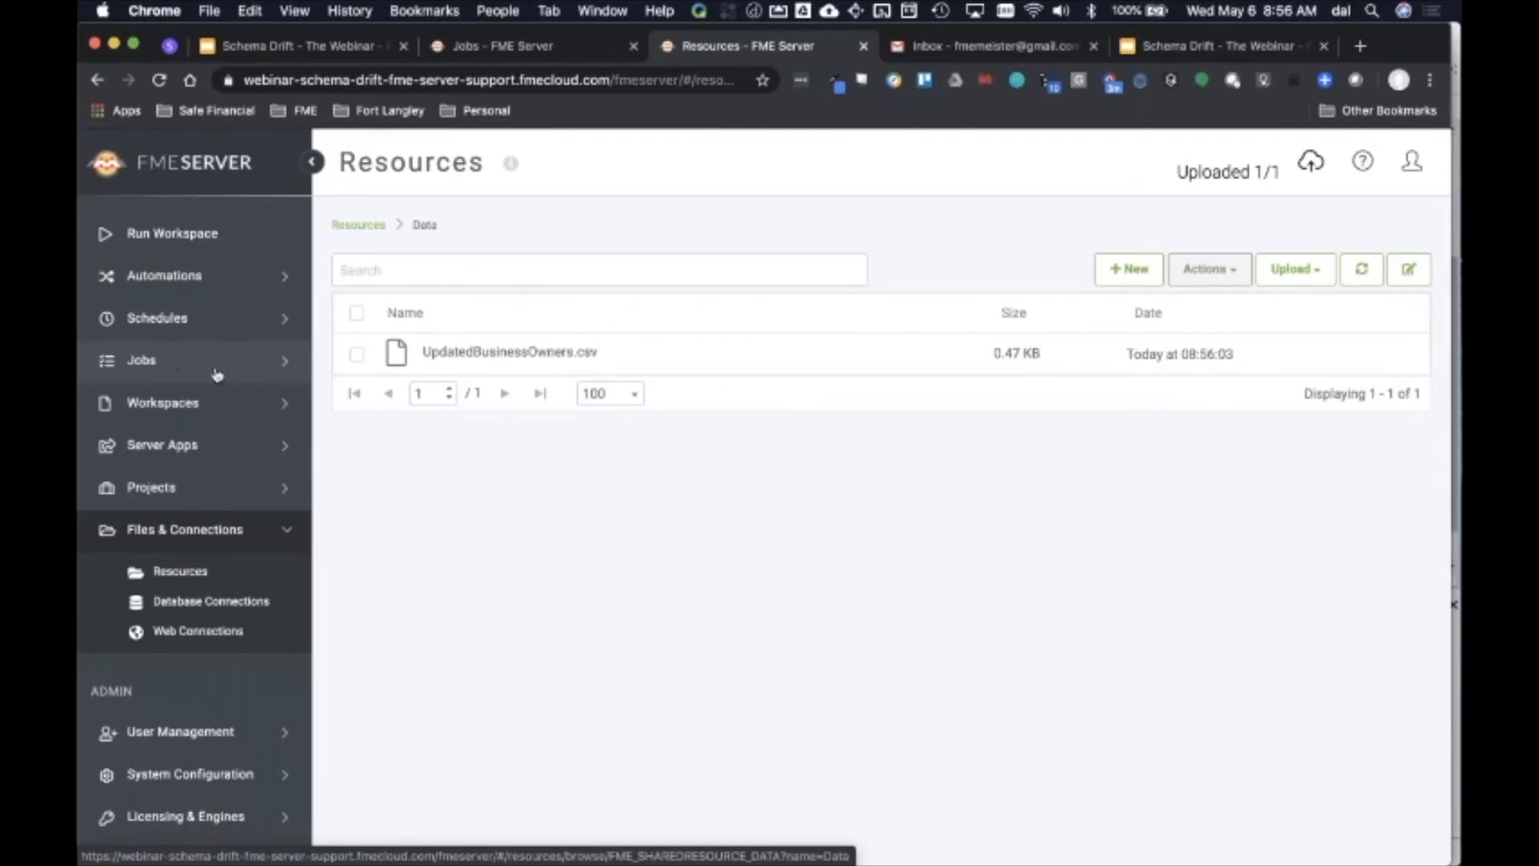
Step: Check the completed, queued and running job lists, then open the mail inbox tab
left_click(499, 51)
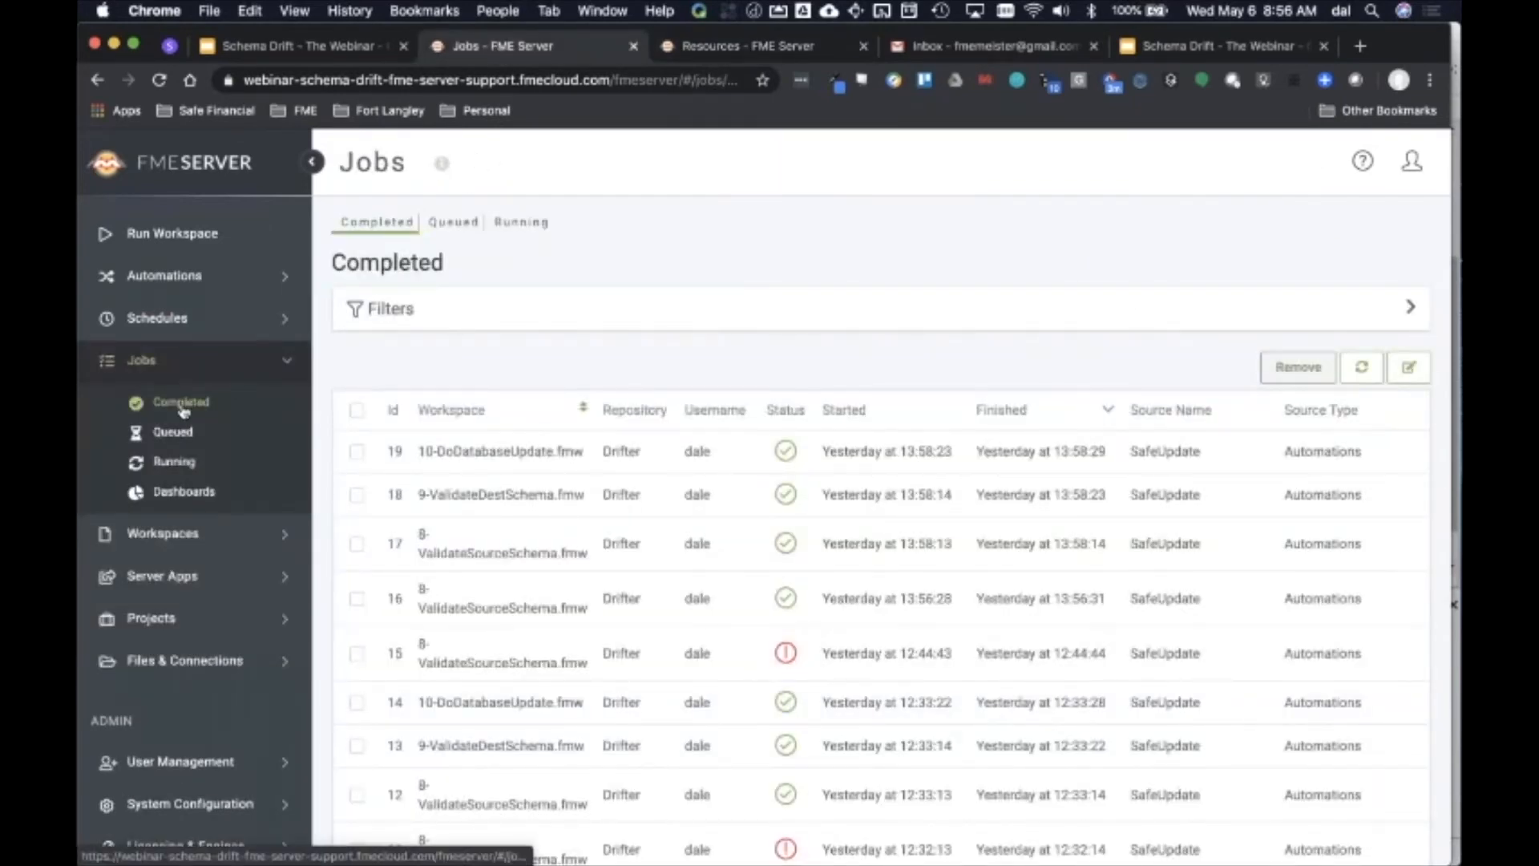
left_click(181, 436)
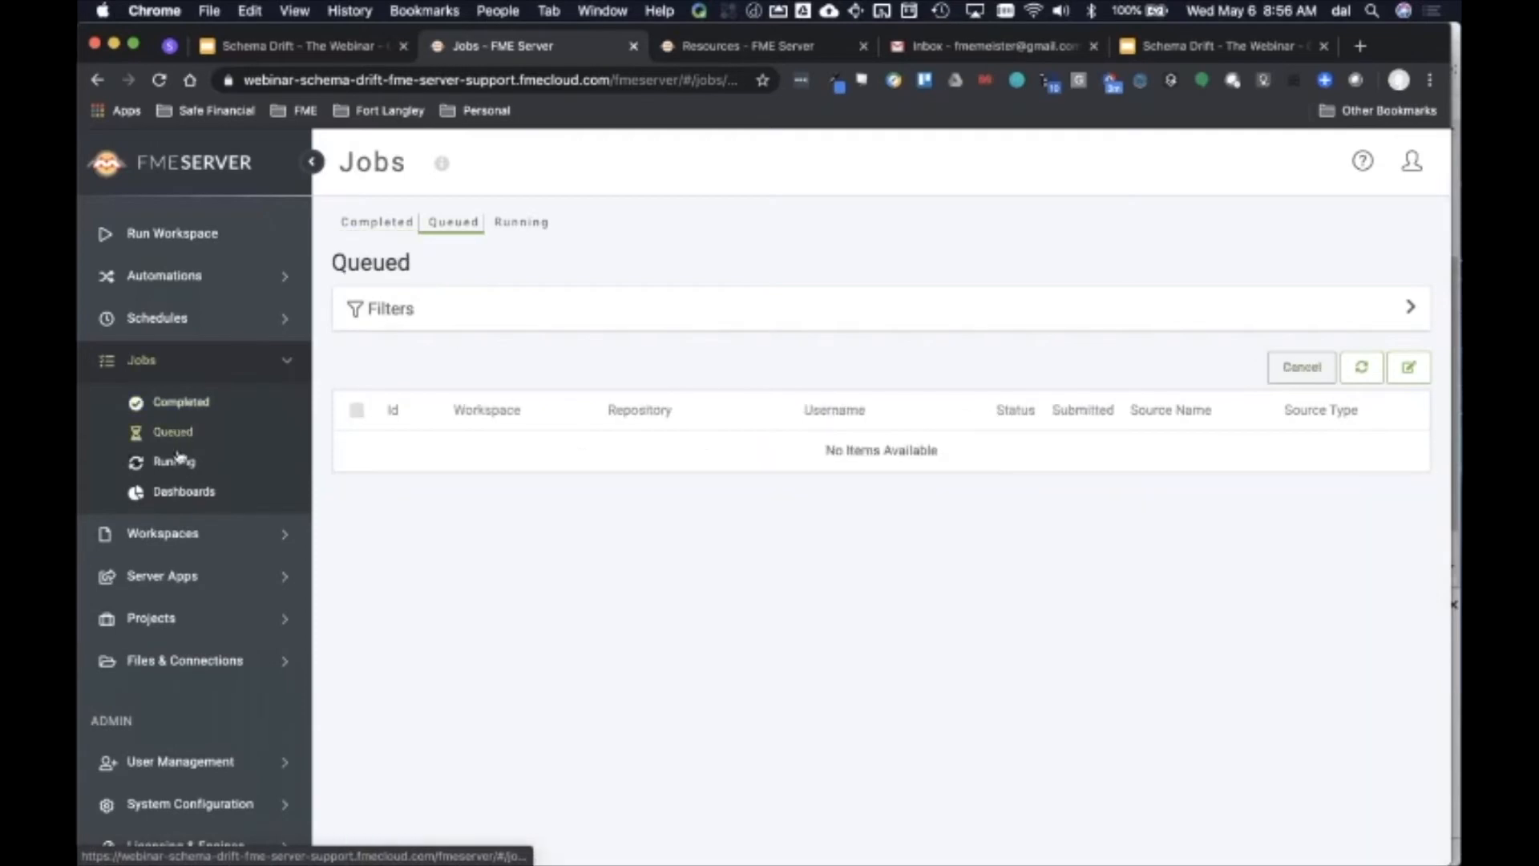
left_click(180, 460)
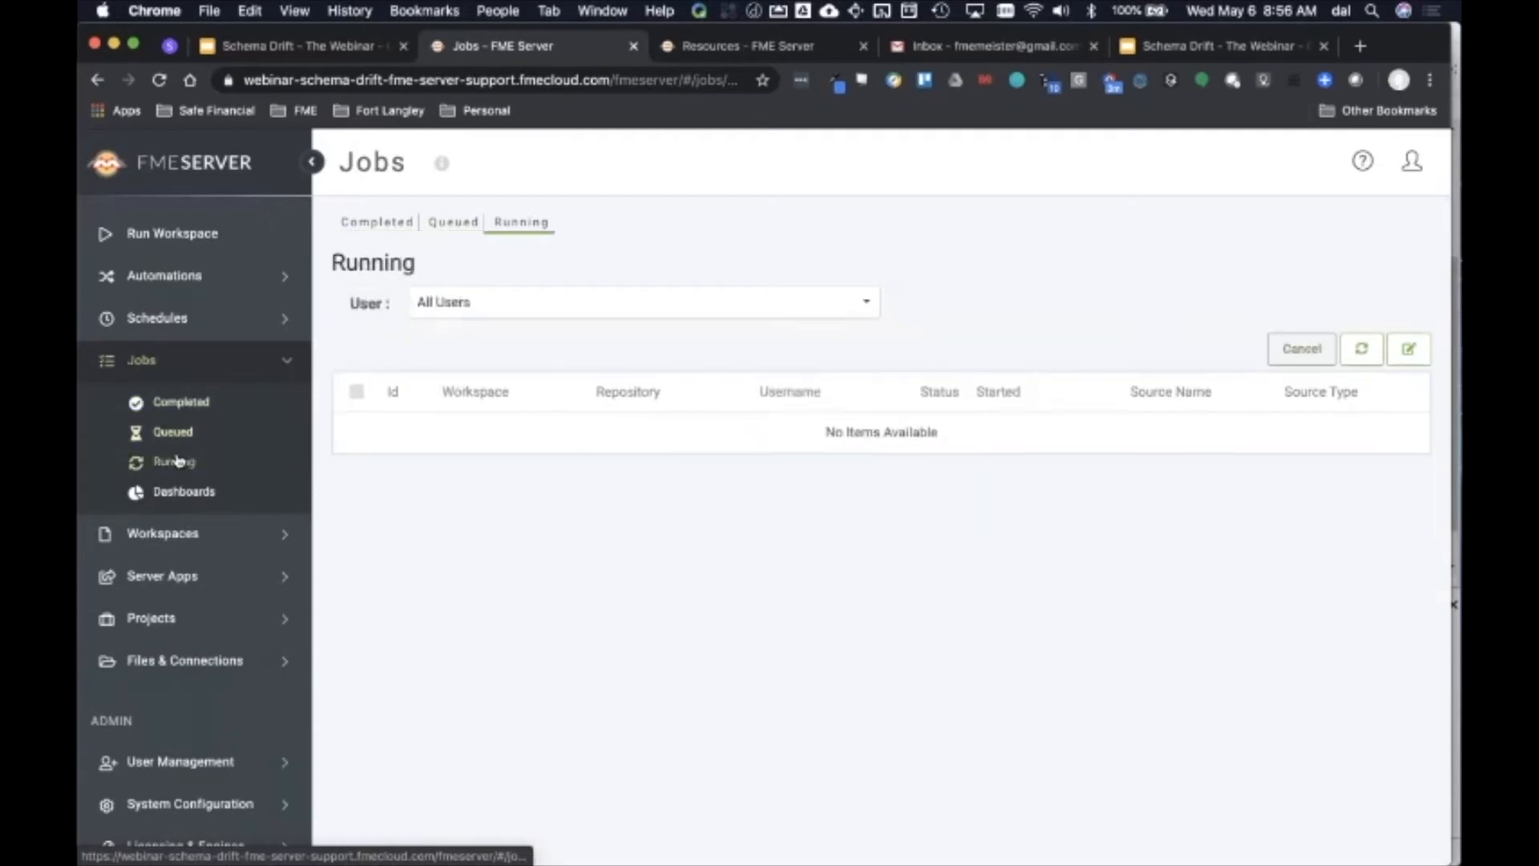
left_click(182, 405)
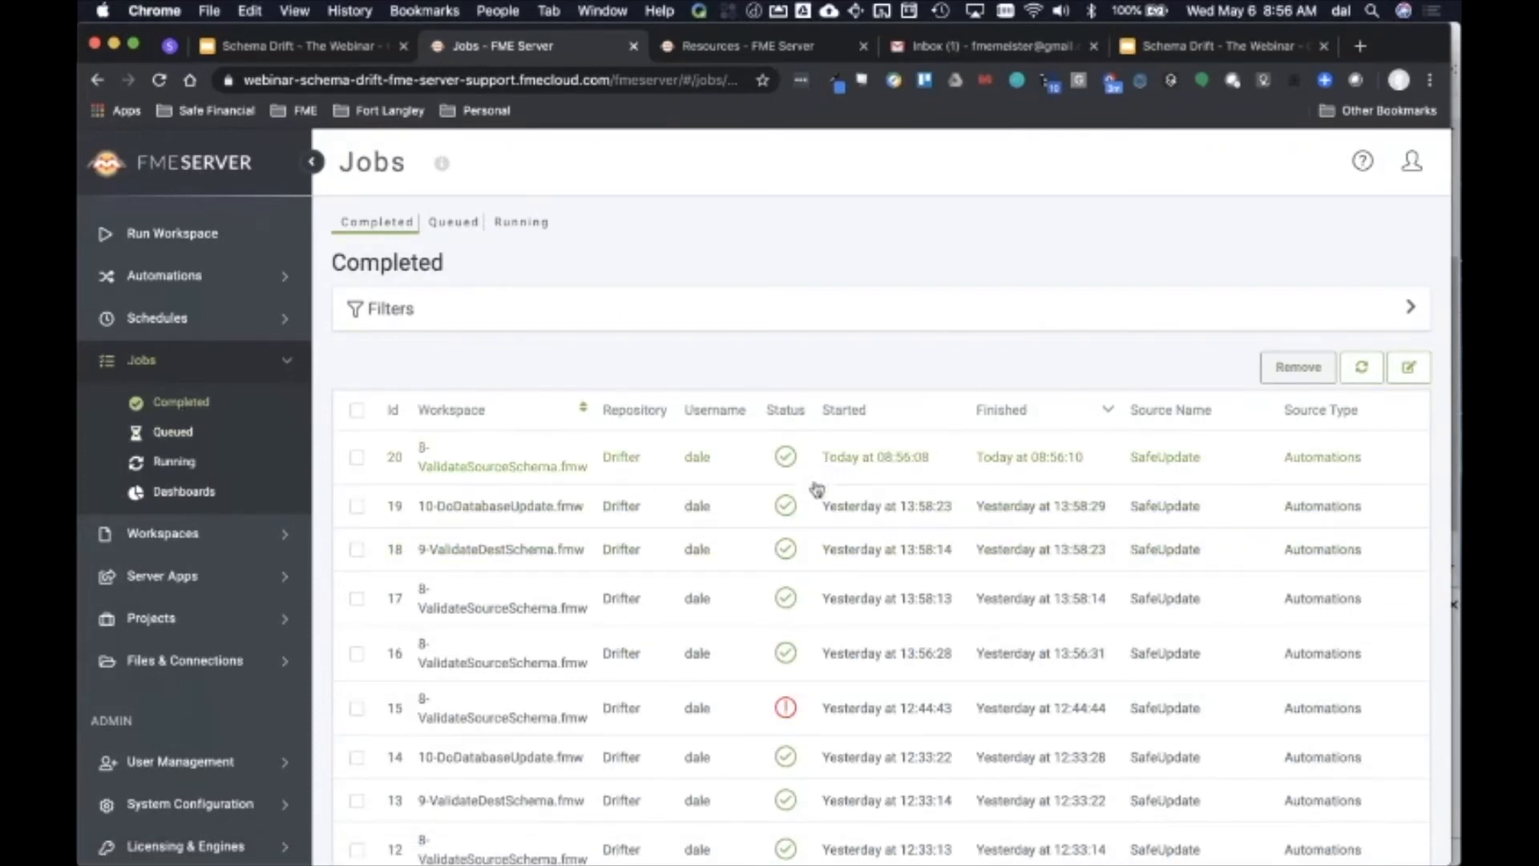
left_click(993, 46)
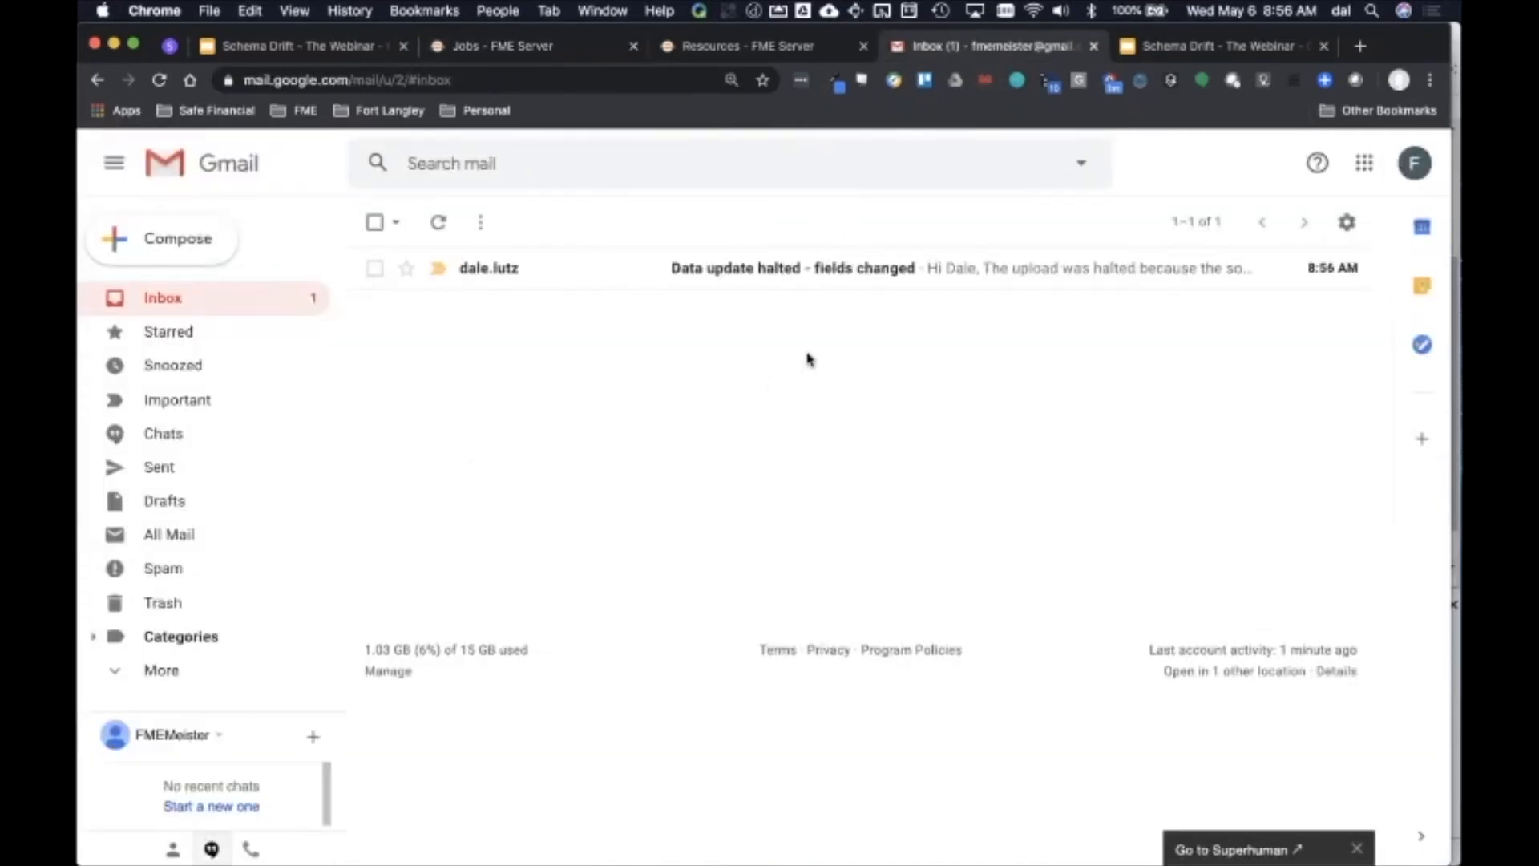
Step: Open the 'Data update halted - fields changed' email and read the listed missing and unexpected attributes
left_click(811, 275)
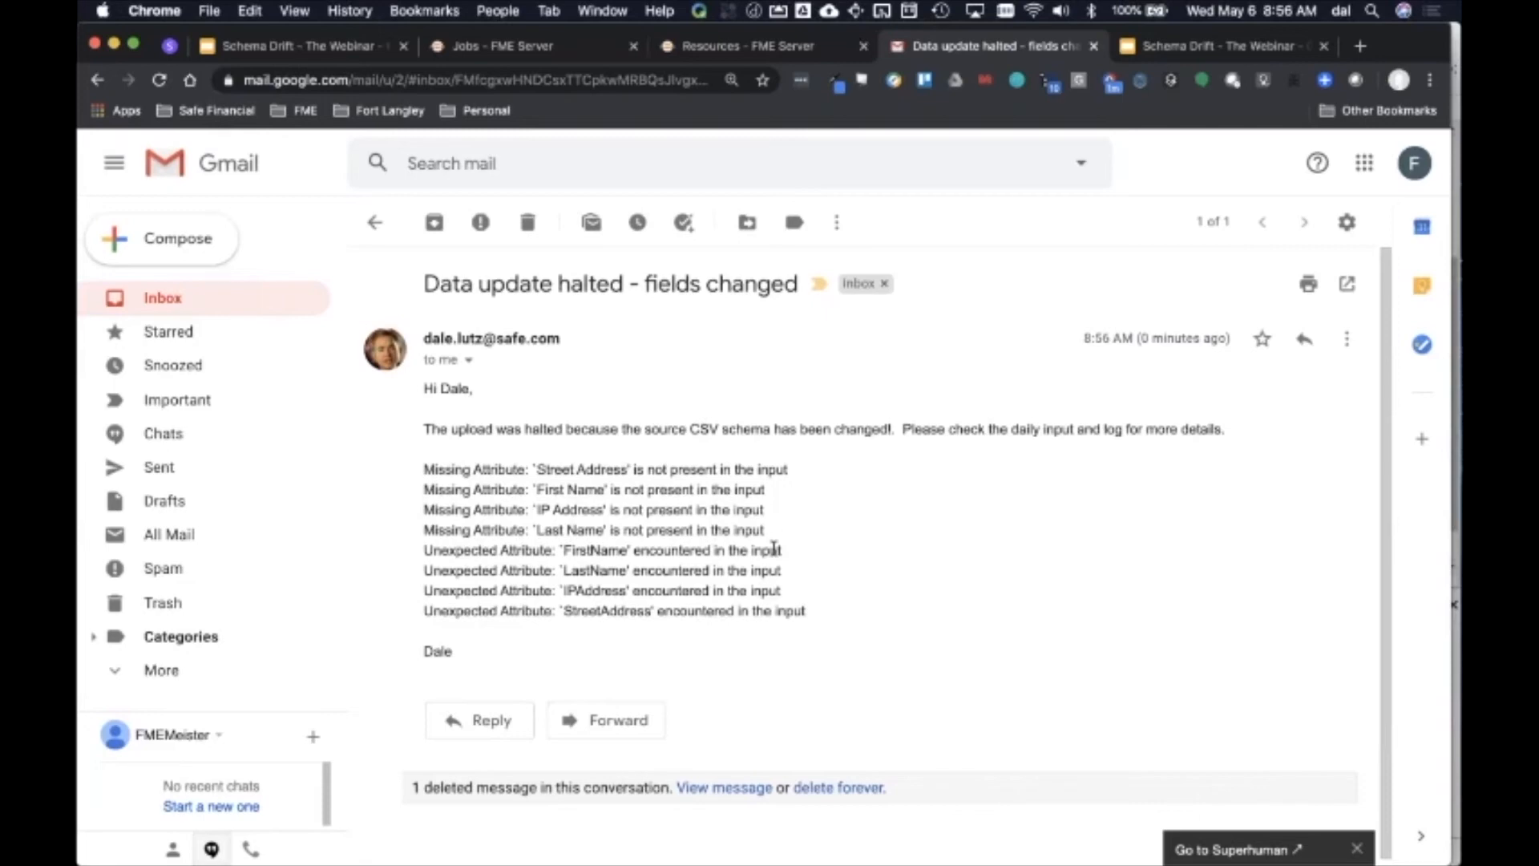
key("super+Tab")
key("super+Tab")
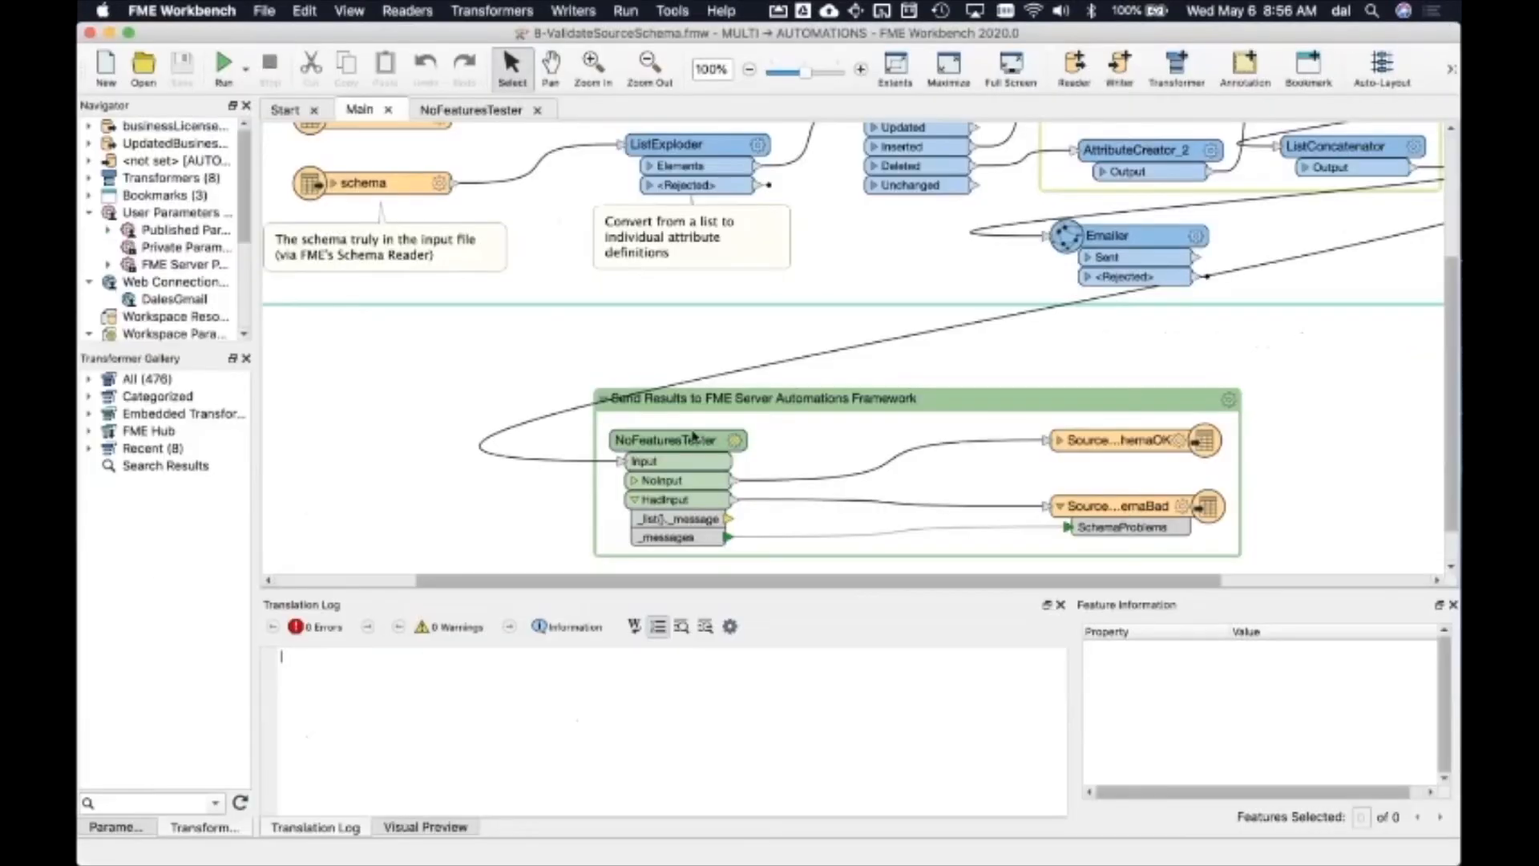
Step: Open the 0-LoadBusinessLicenses workspace from recent workspaces and inspect the BusinessLicenses writer's database table data
left_click(295, 112)
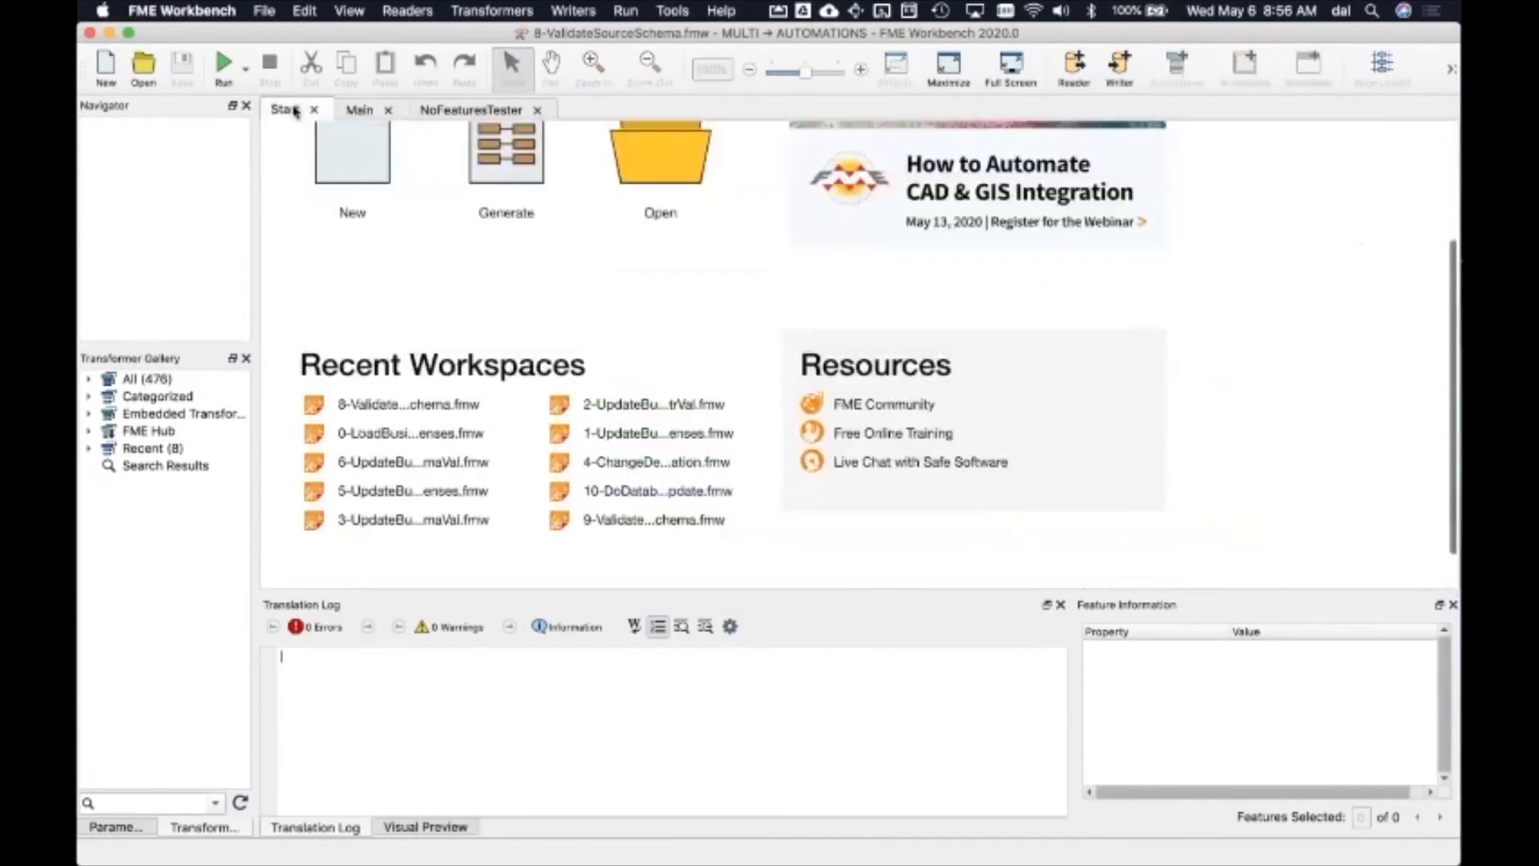
left_click(377, 434)
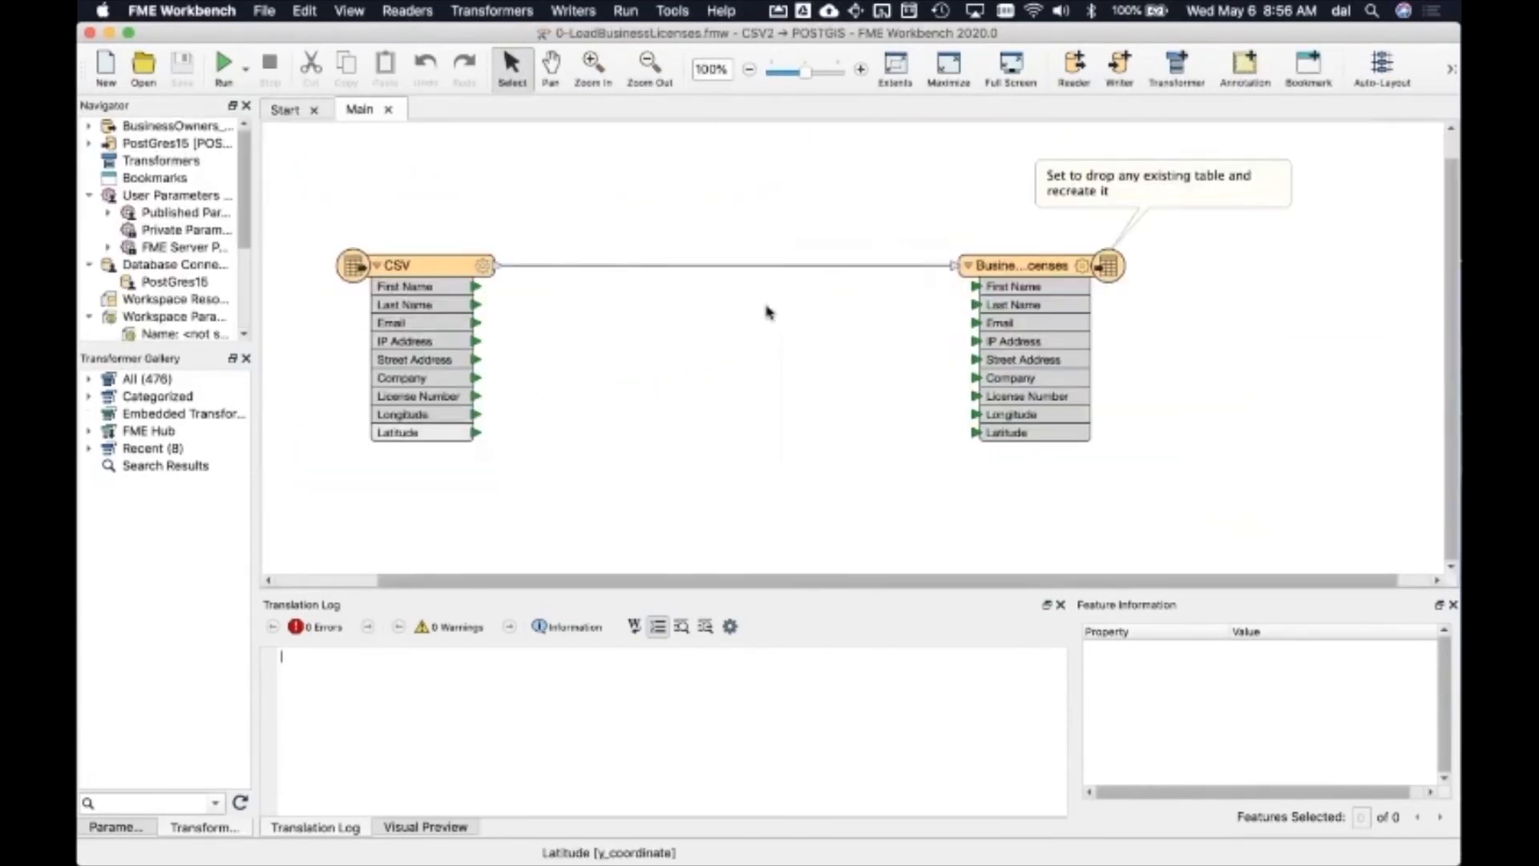
left_click(998, 261)
left_click(1058, 232)
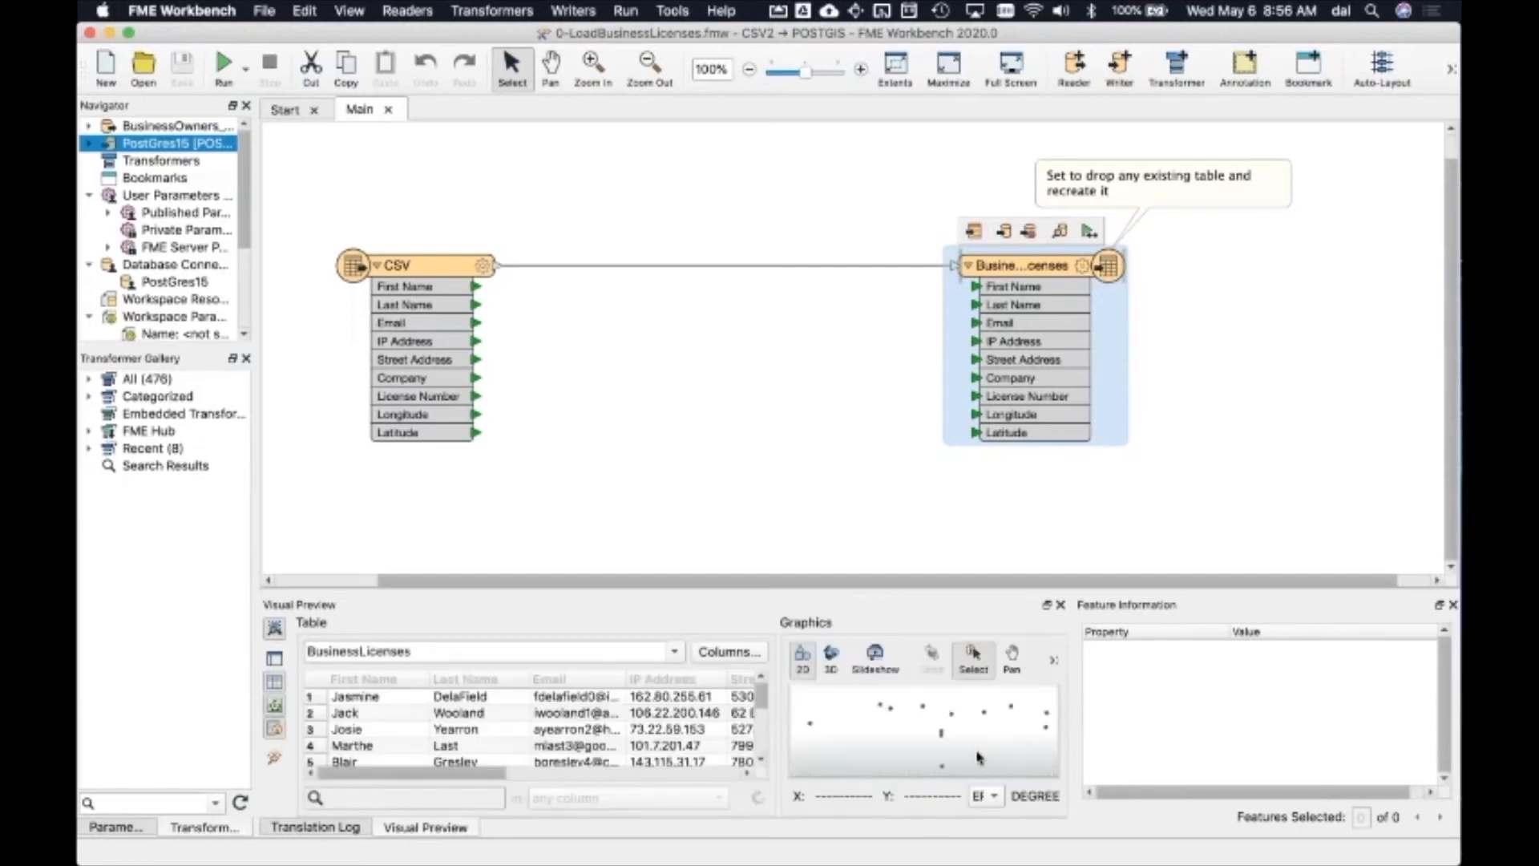
Step: Preview FixedBusinessOwners.csv in Finder and upload it into the Data resource folder on FME Server
key("super+Tab")
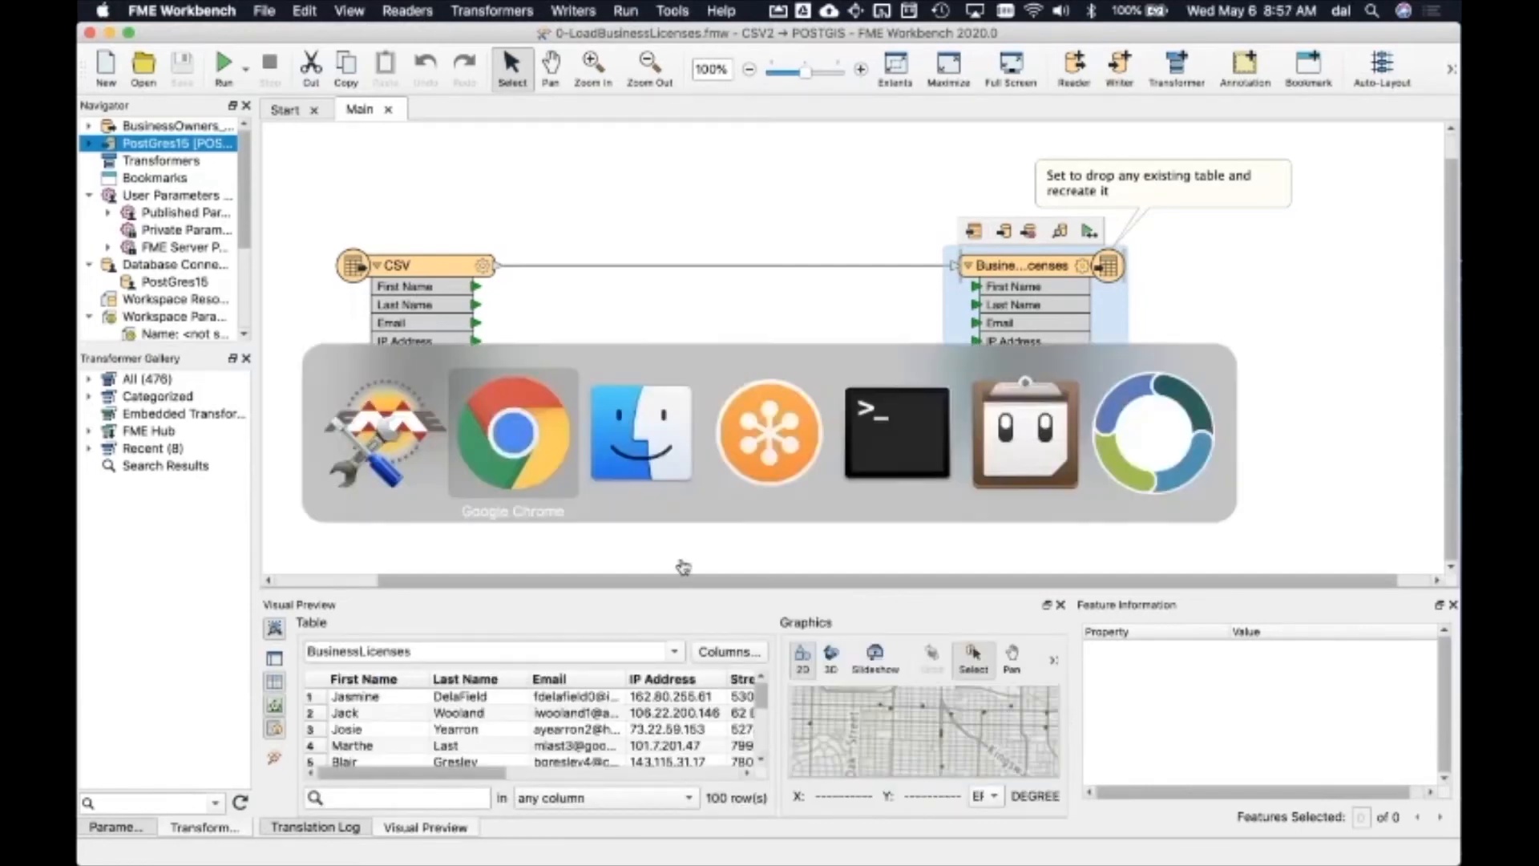
key("super+Tab")
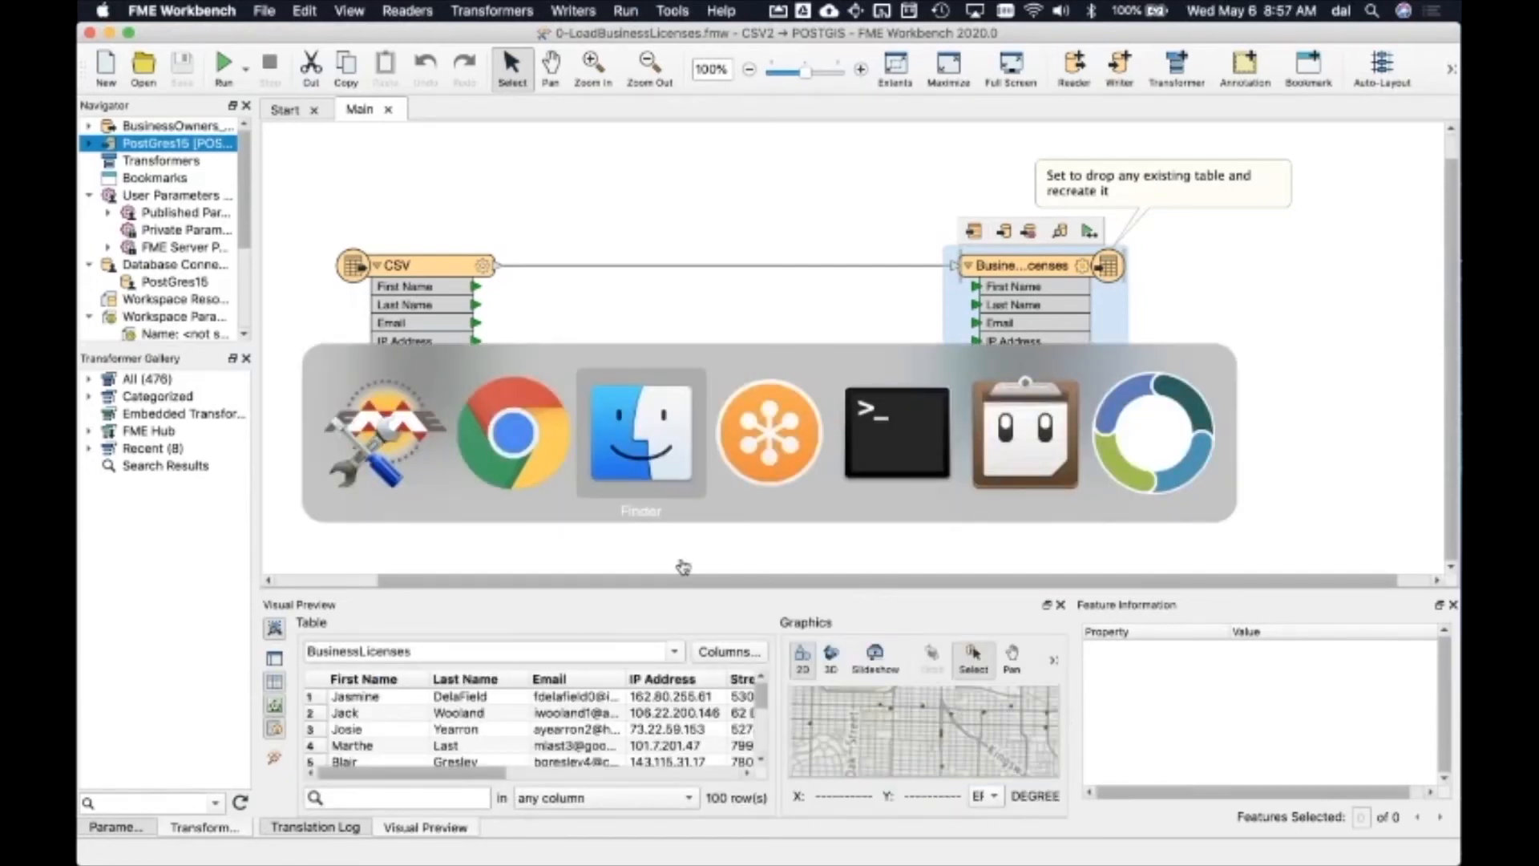
left_click(712, 482)
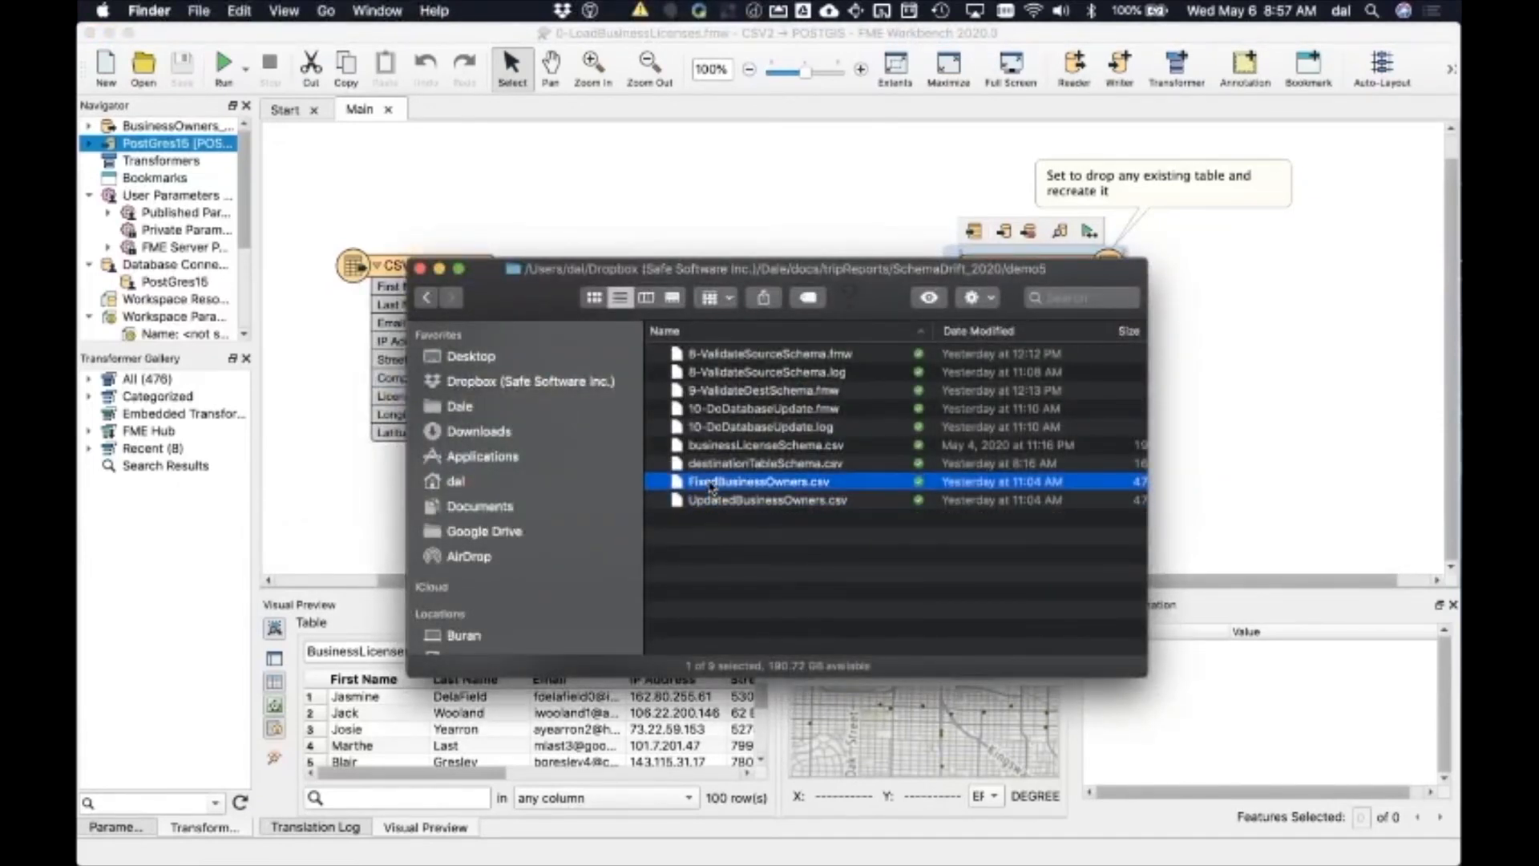
key("space")
key("space")
key("super+Tab")
key("super+Tab")
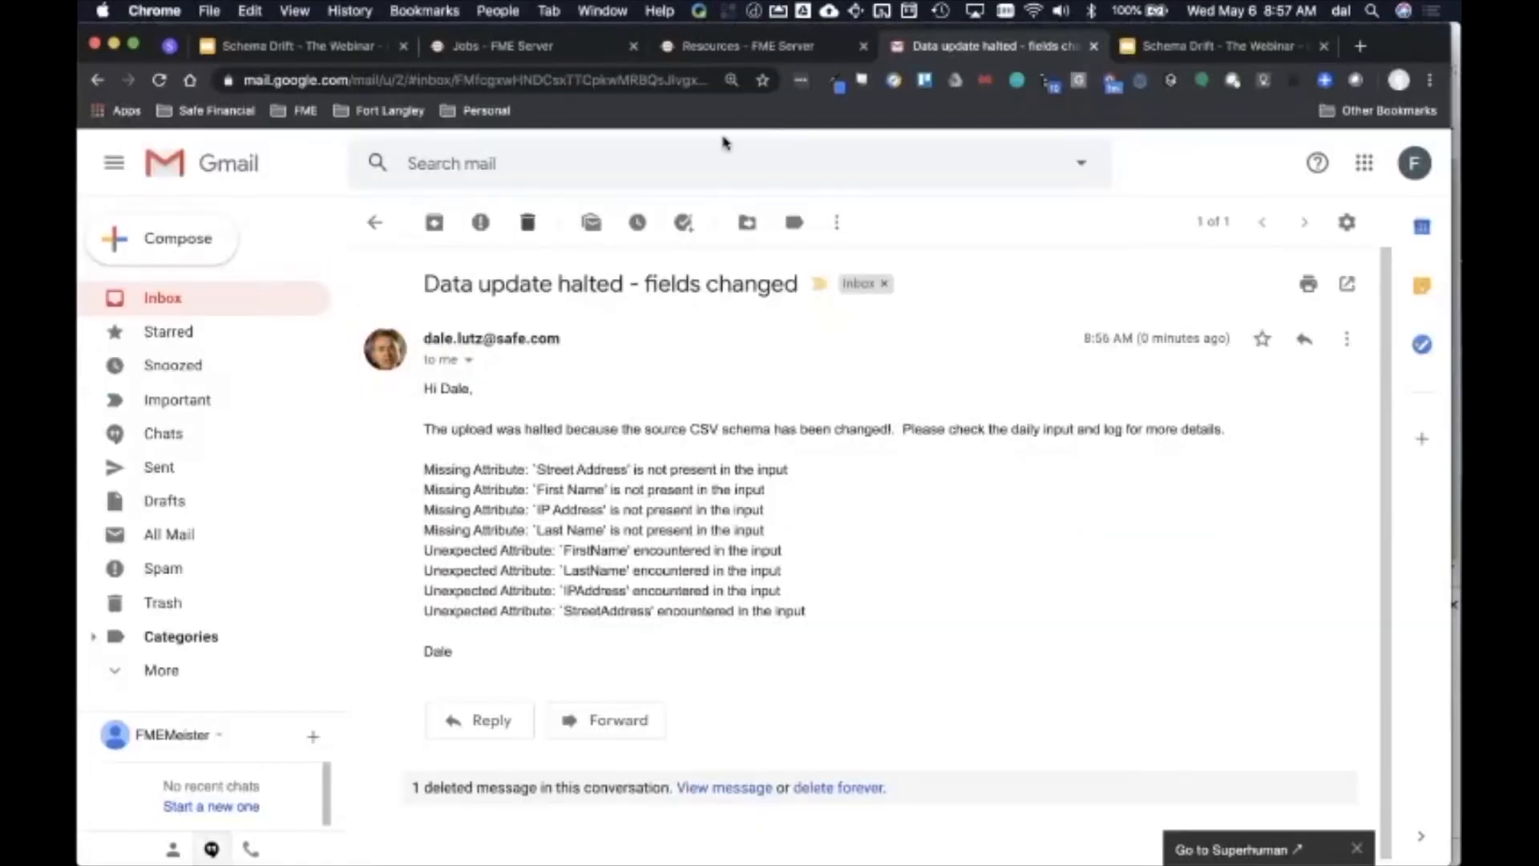
left_click(799, 58)
key("super+Tab")
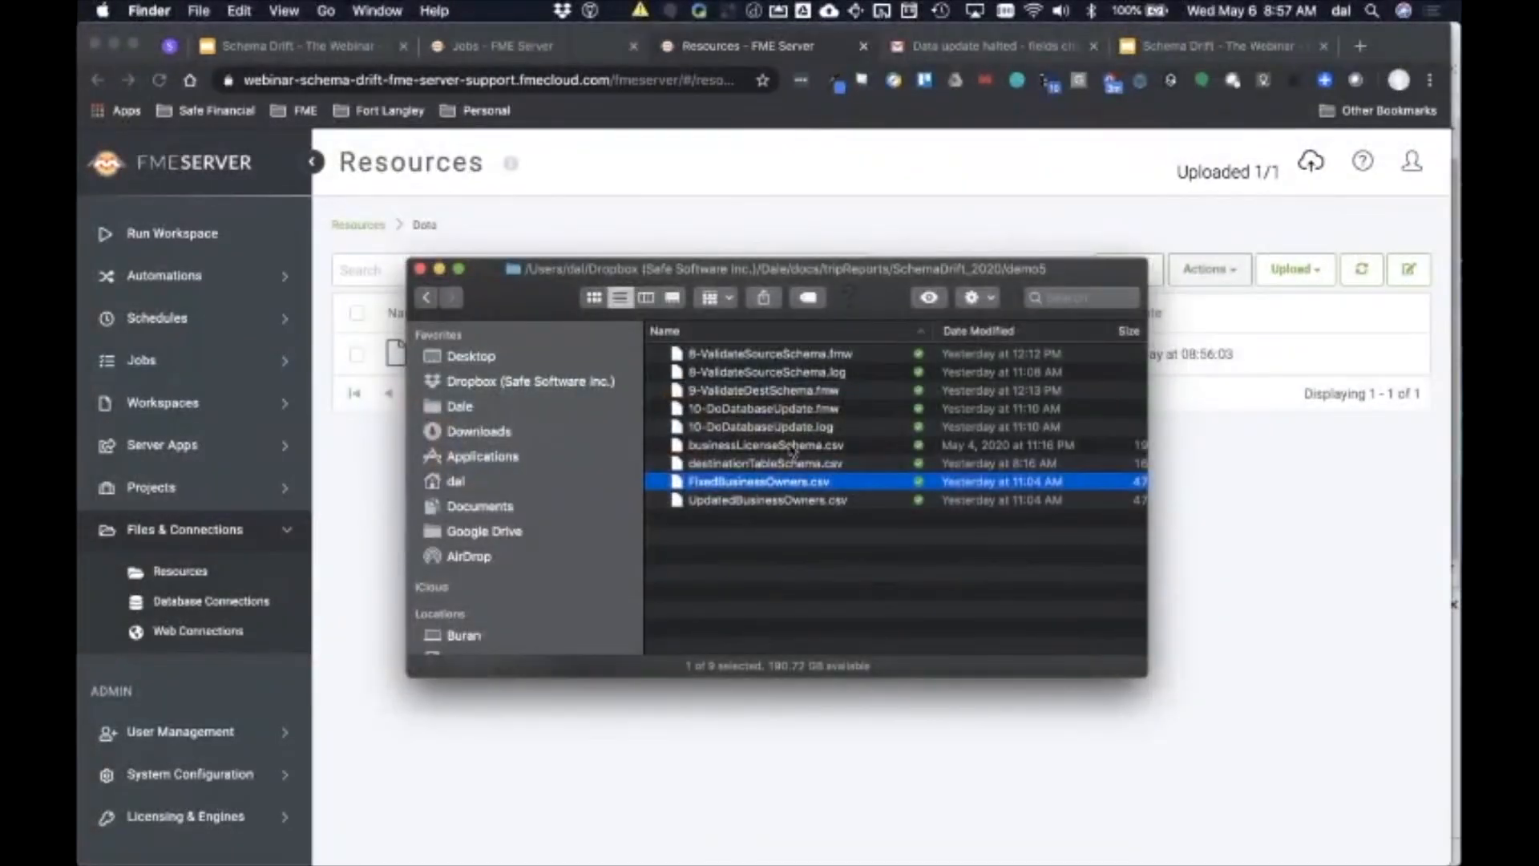
left_click_drag(788, 483, 924, 732)
key("super+Tab")
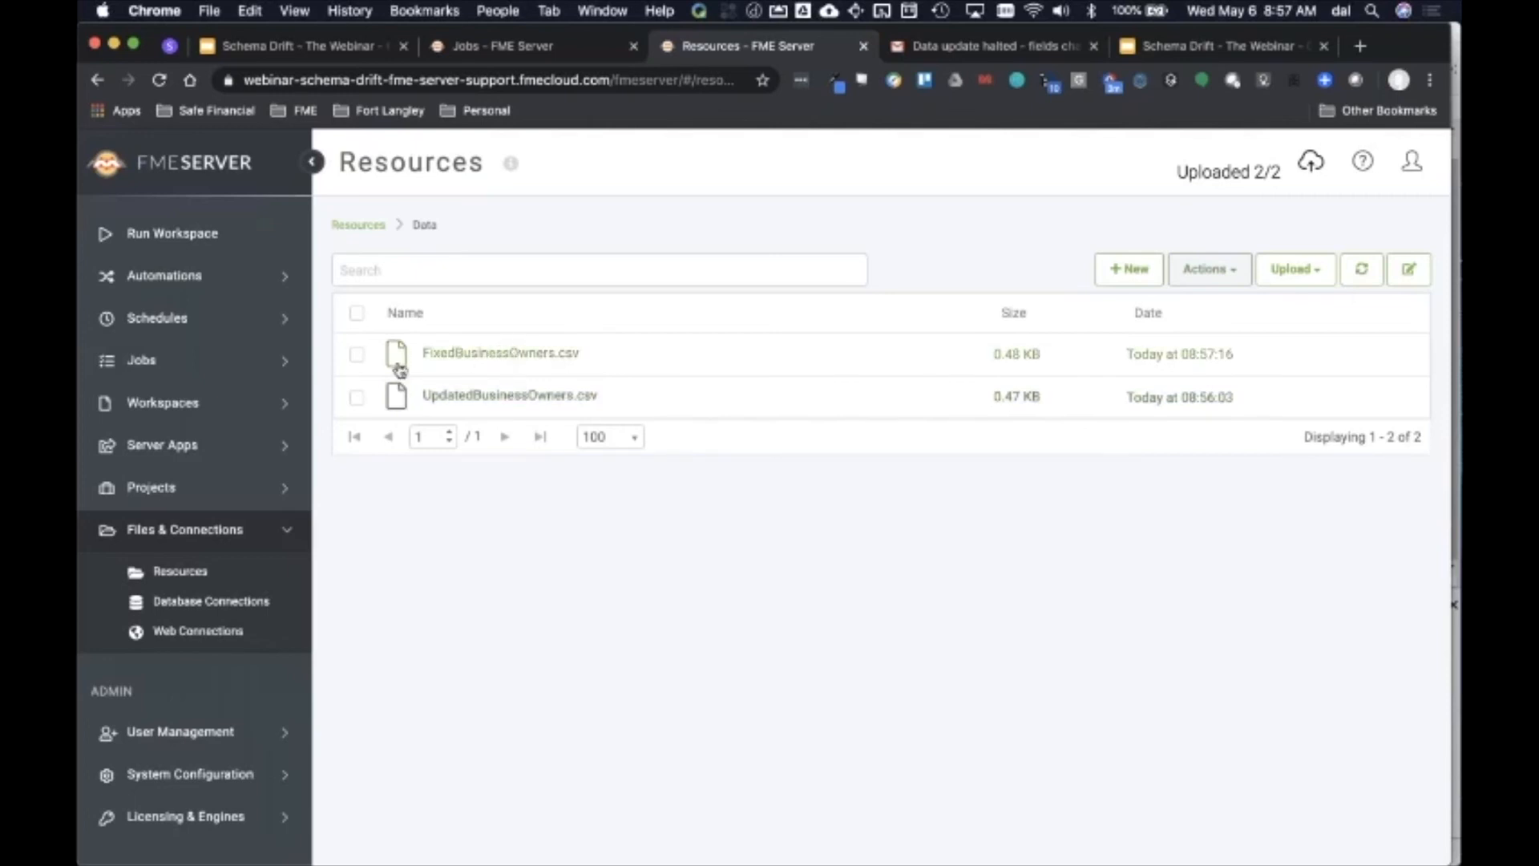
Step: Check the completed and queued job lists for the new automation runs
left_click(152, 362)
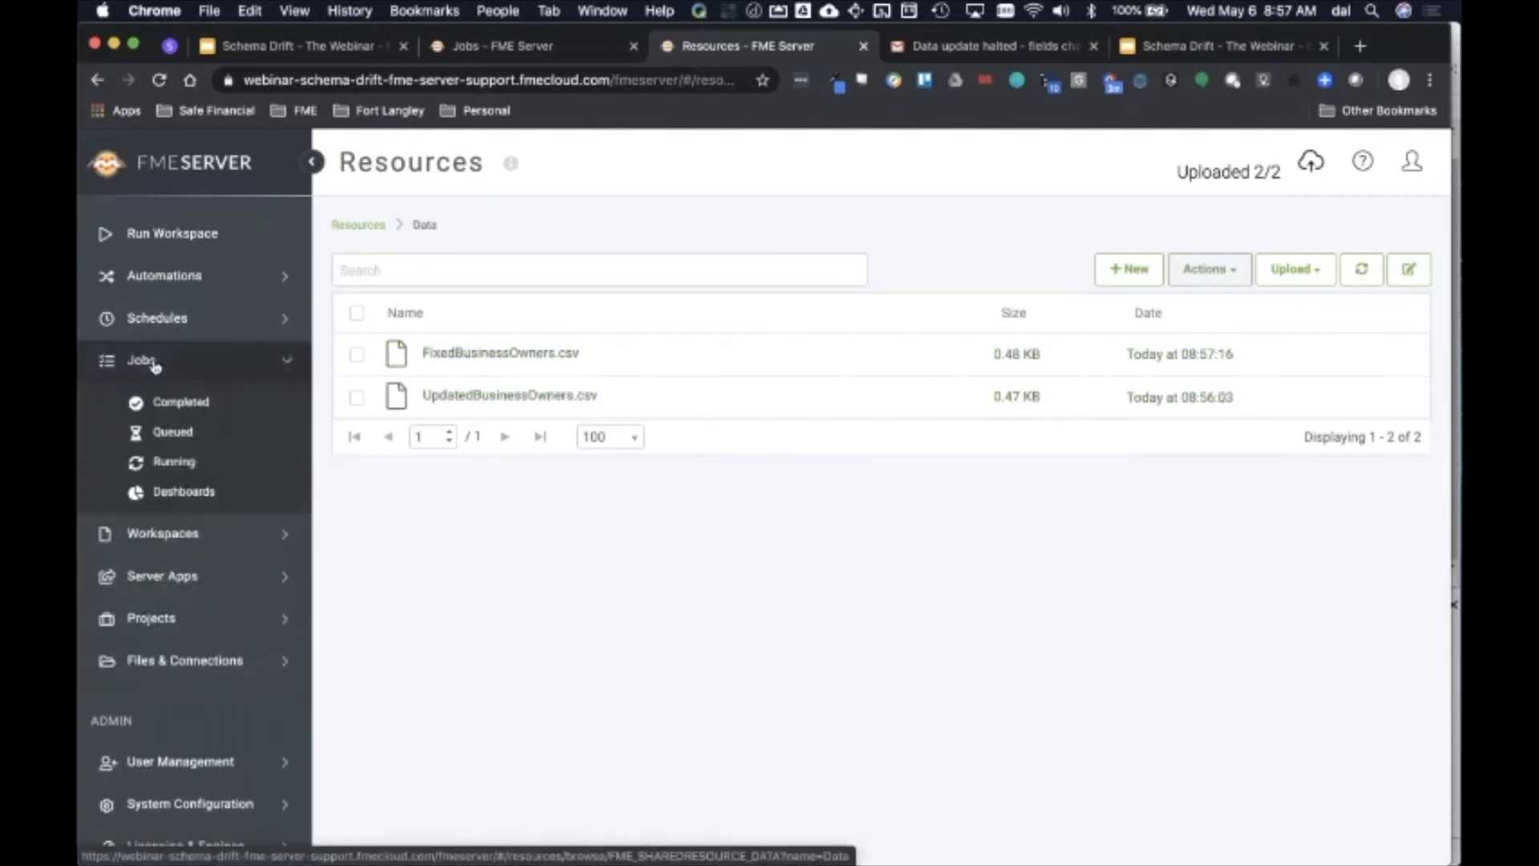
left_click(179, 403)
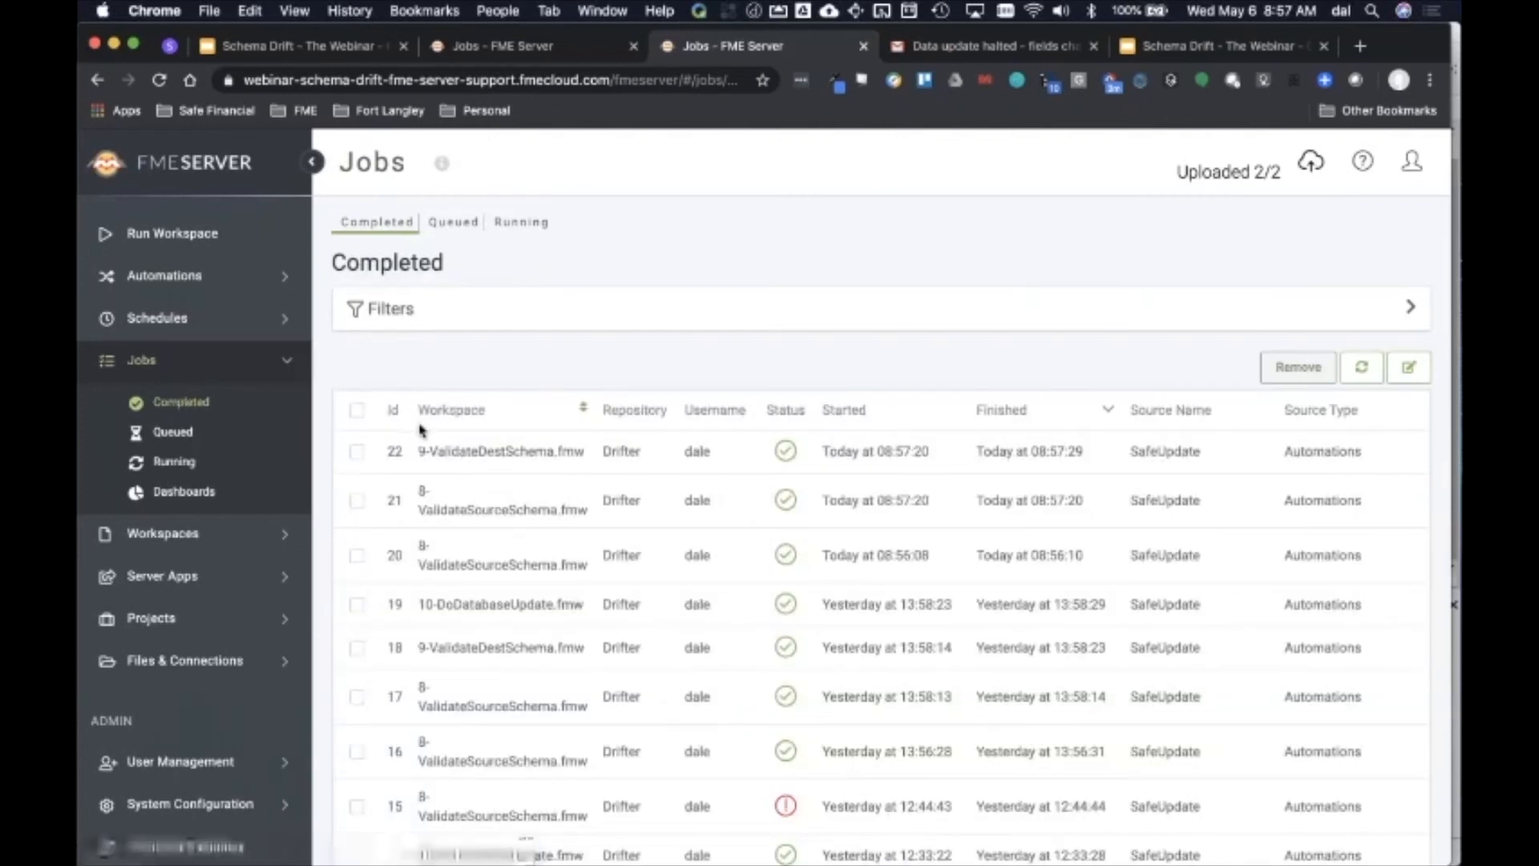
left_click(173, 432)
left_click(181, 402)
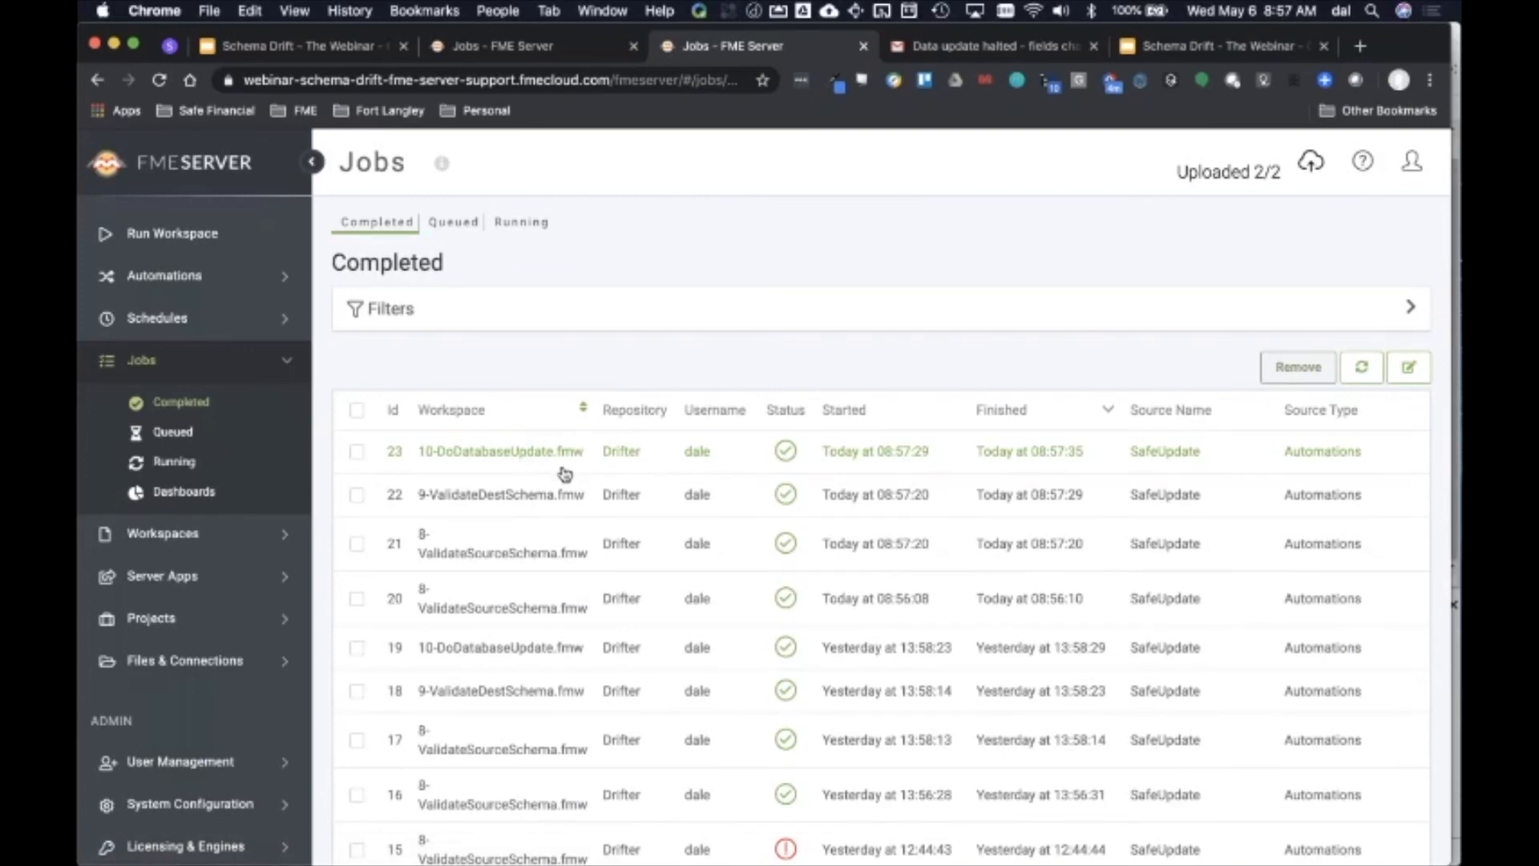
Step: Re-inspect the BusinessLicenses table data and sort it alphabetically ascending by License Number
key("super+Tab")
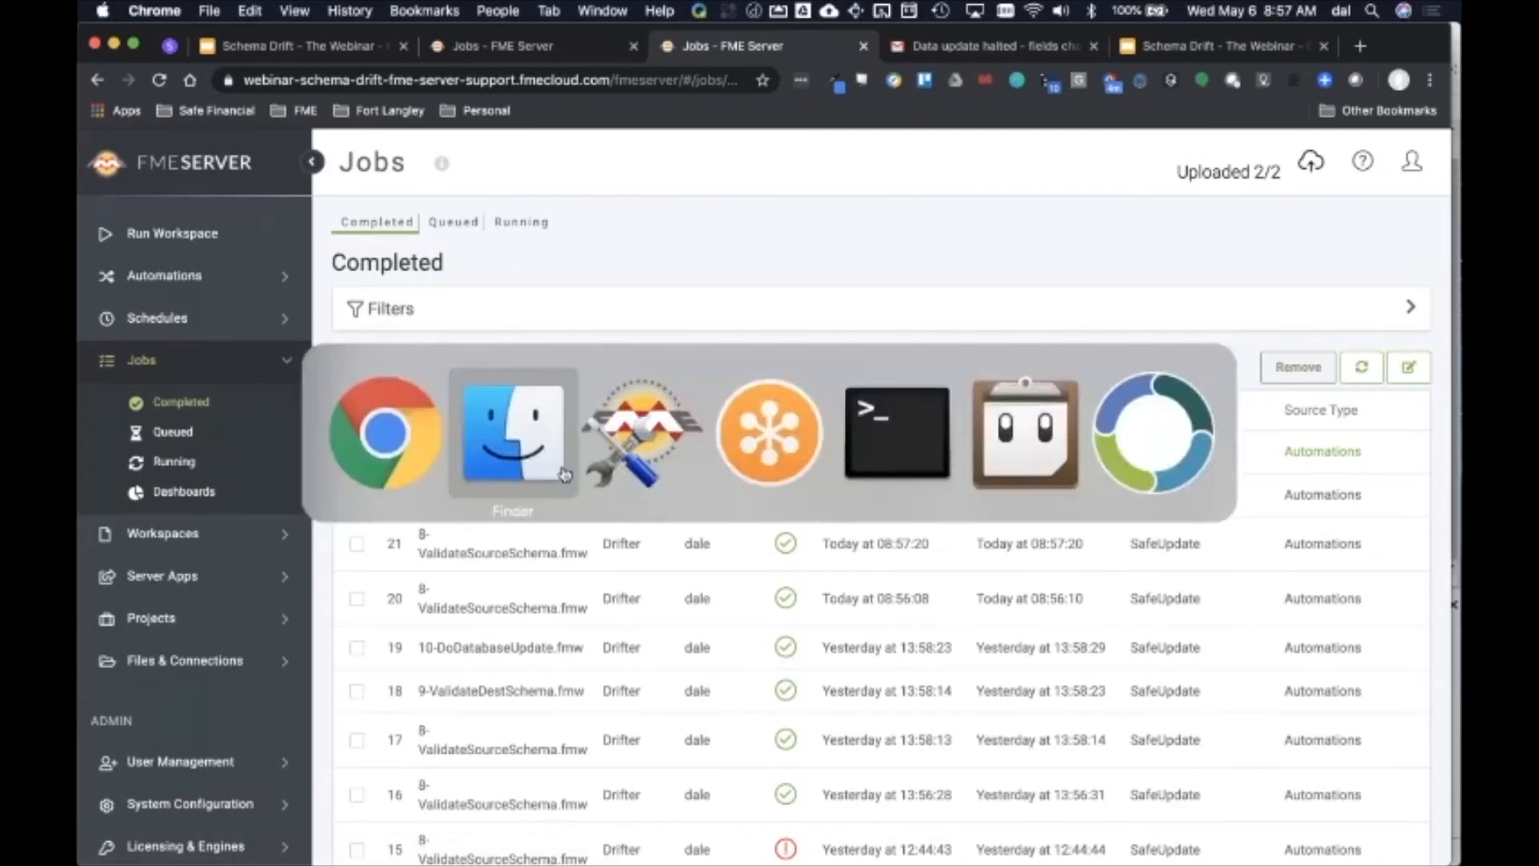
key("super+Tab")
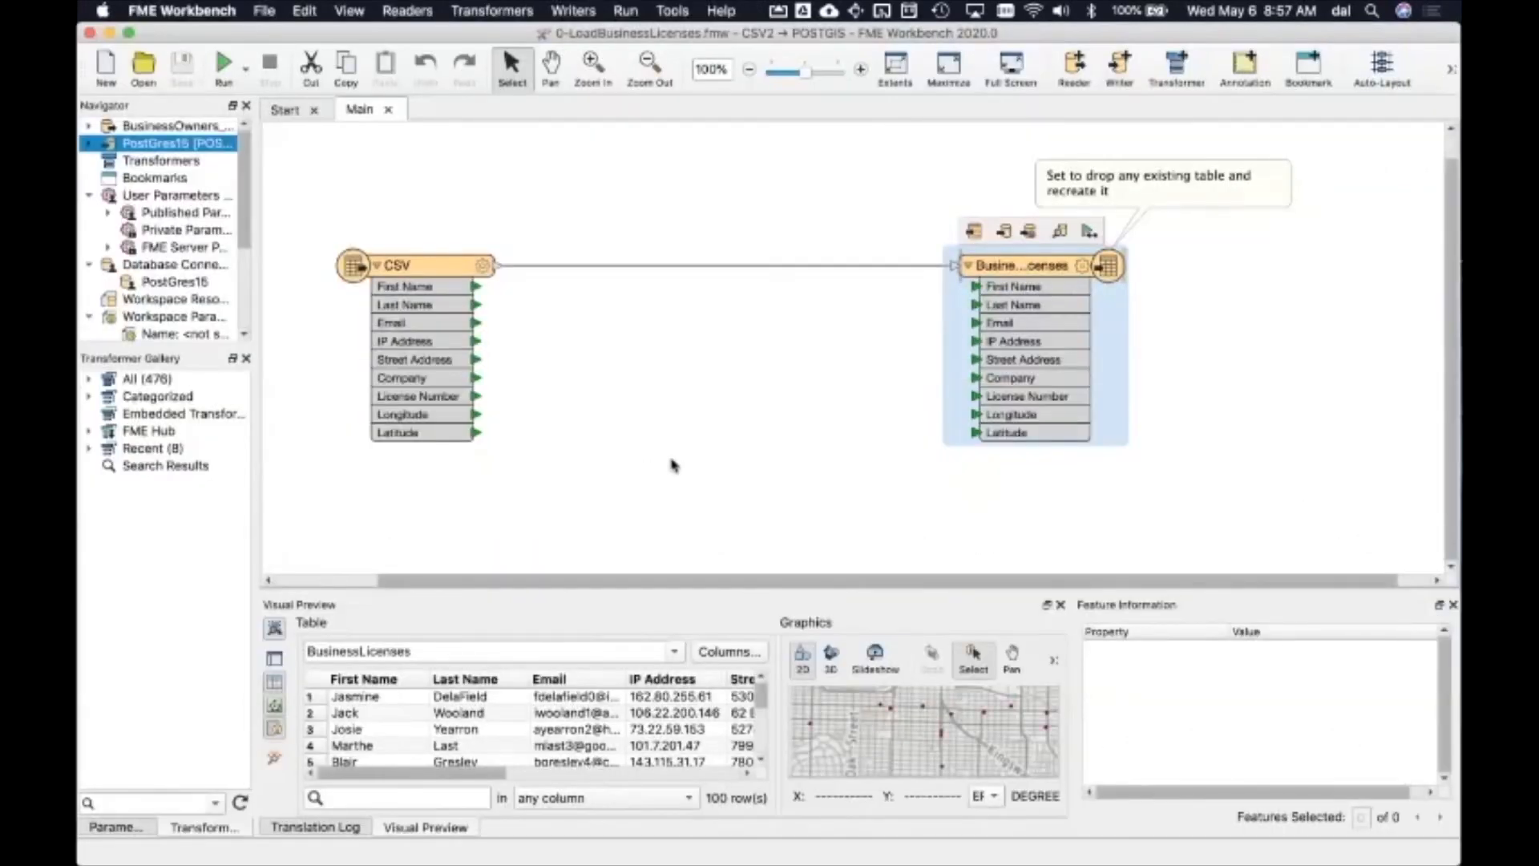
left_click(1063, 231)
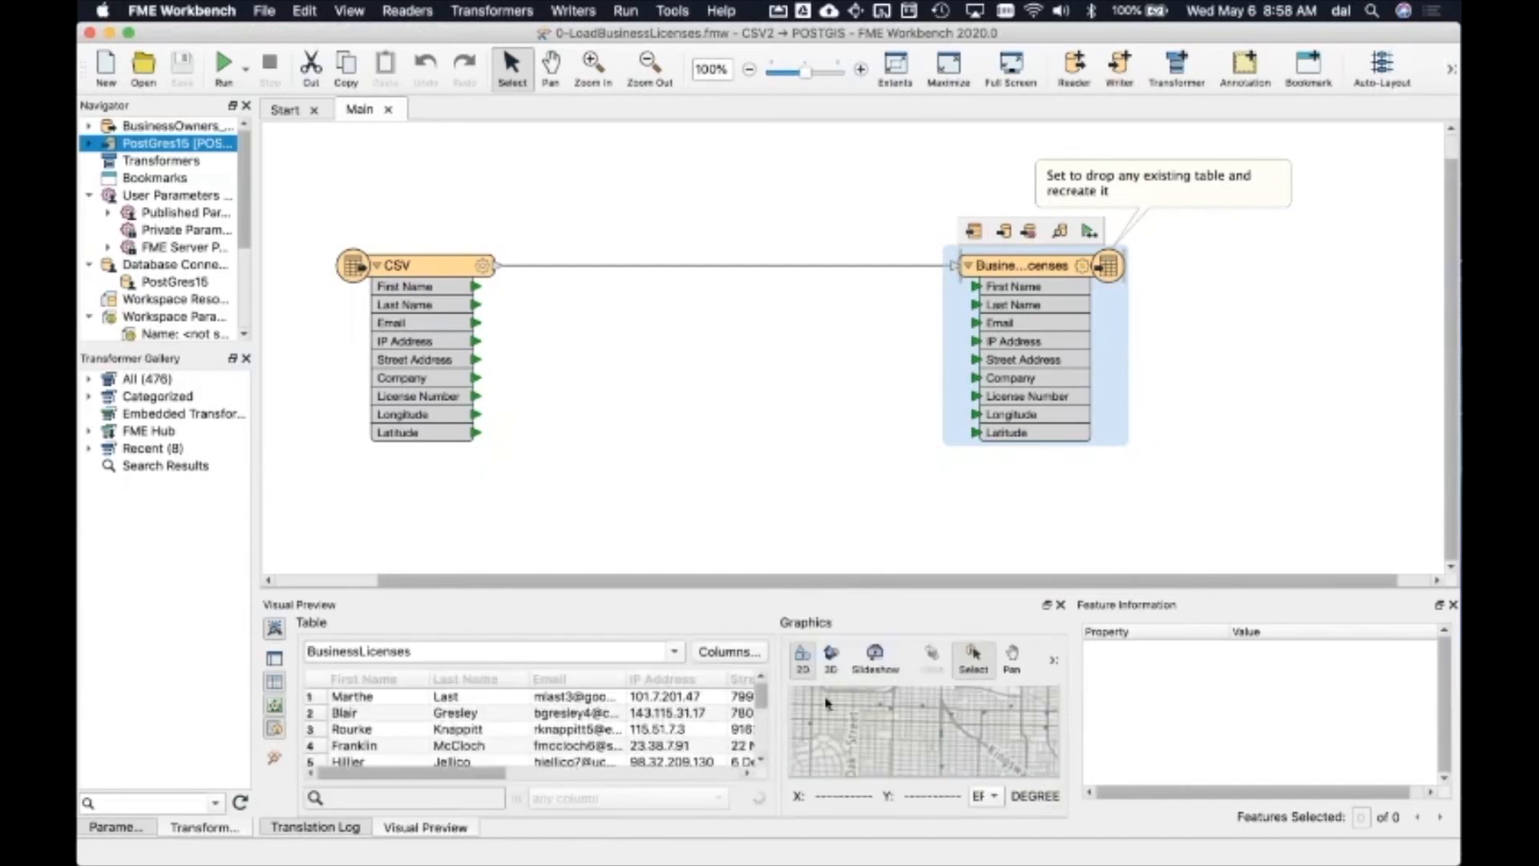
left_click(1454, 606)
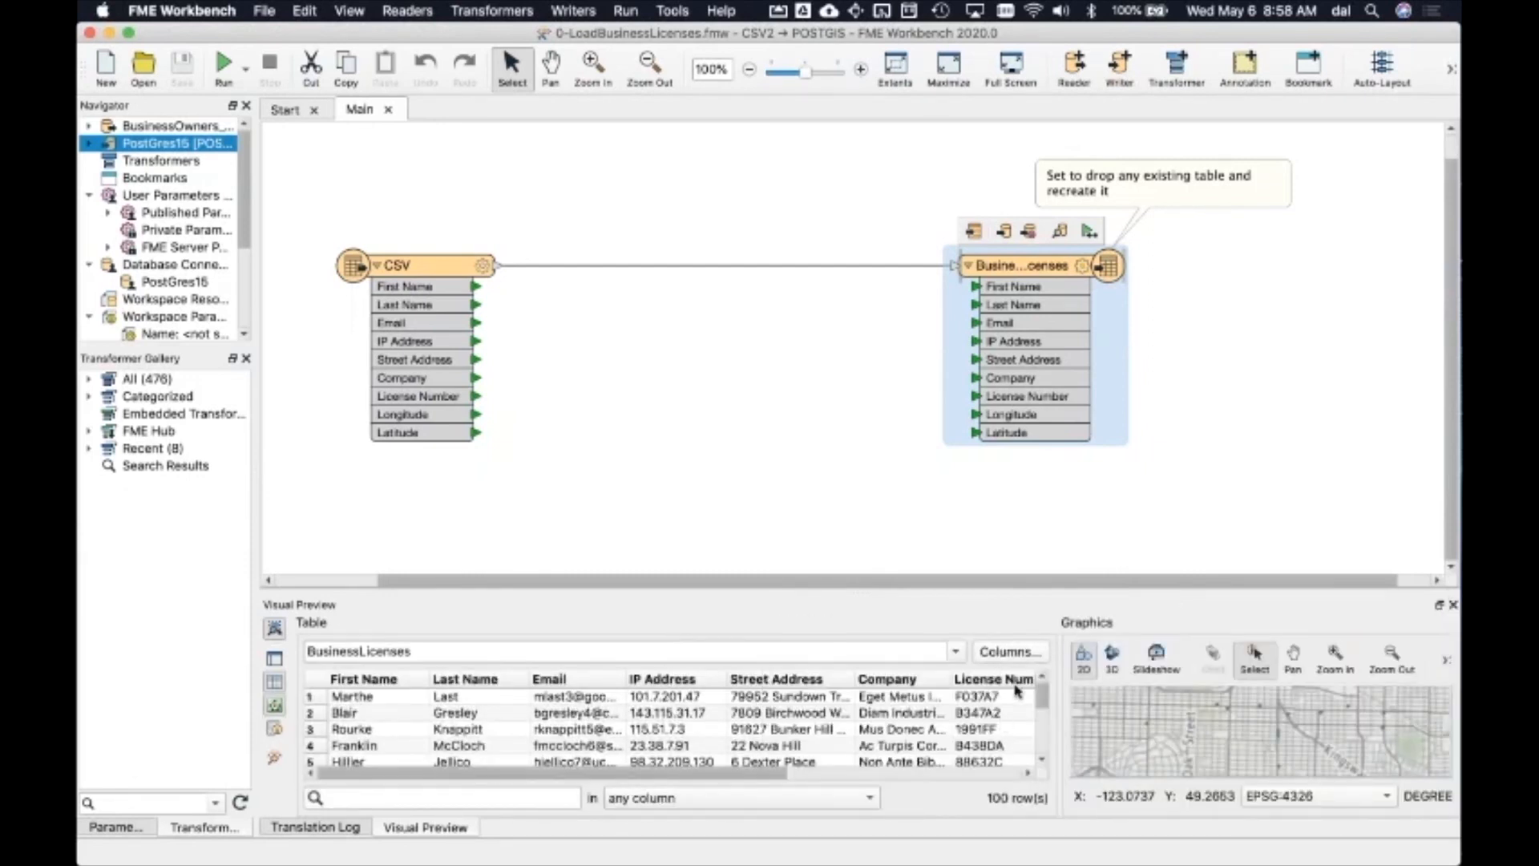
right_click(1016, 682)
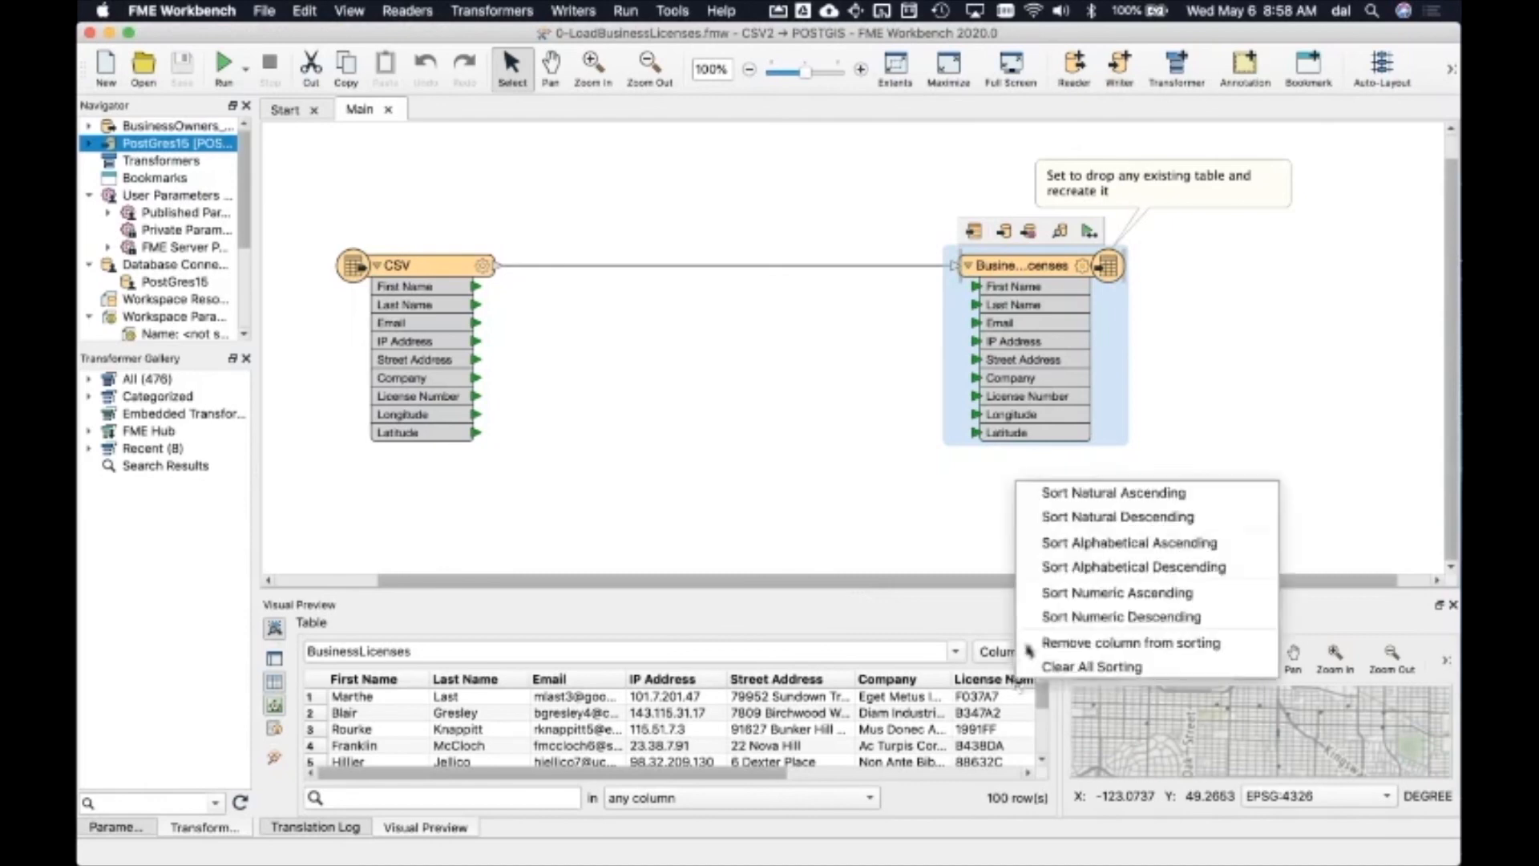
left_click(1060, 546)
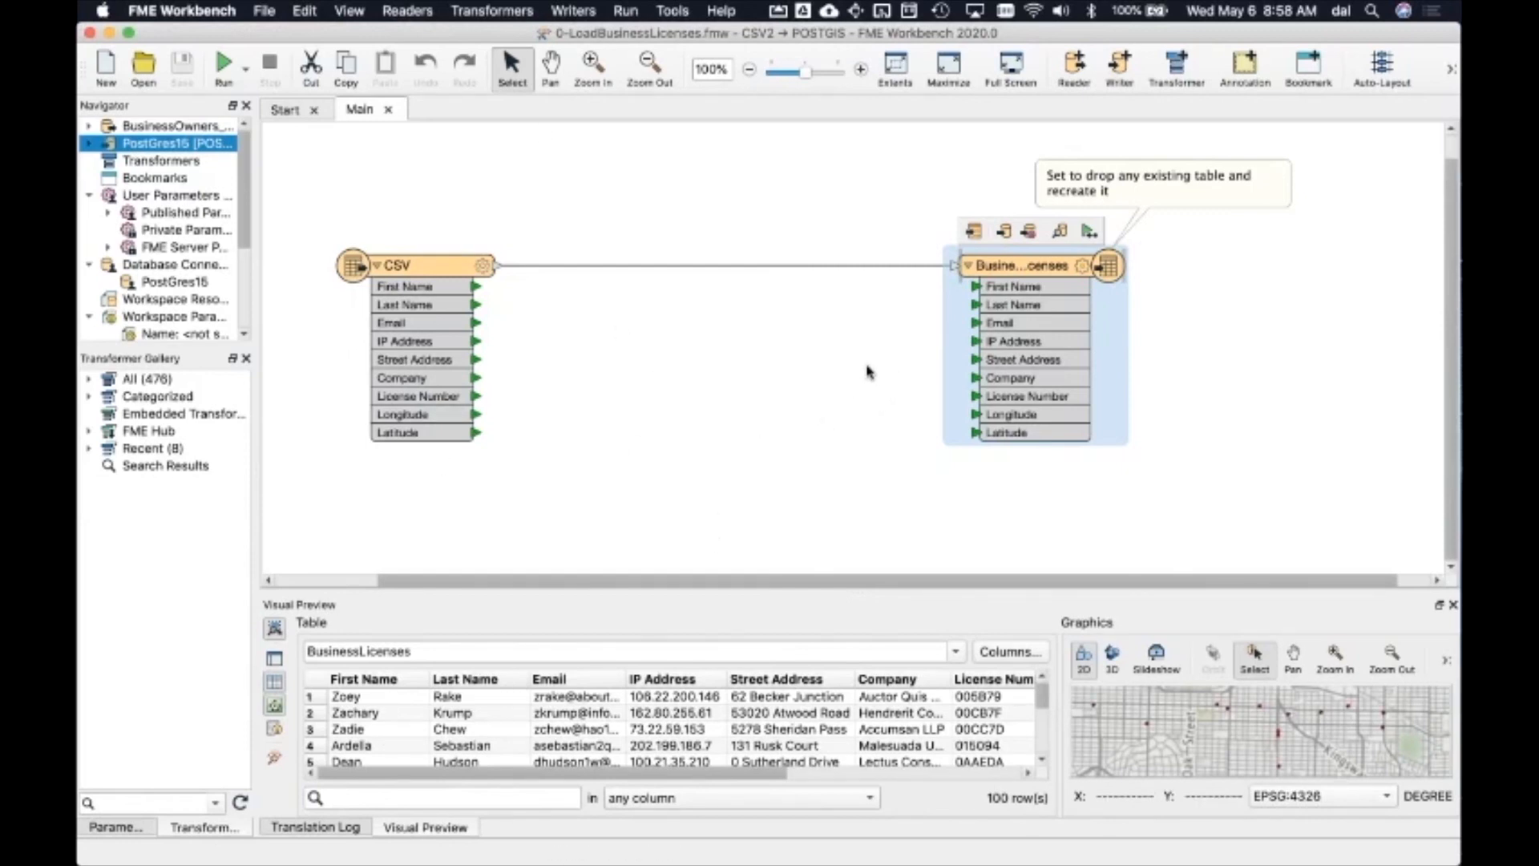
Step: Switch to the Schema Drift webinar slides and start presenting them
key("super+Tab")
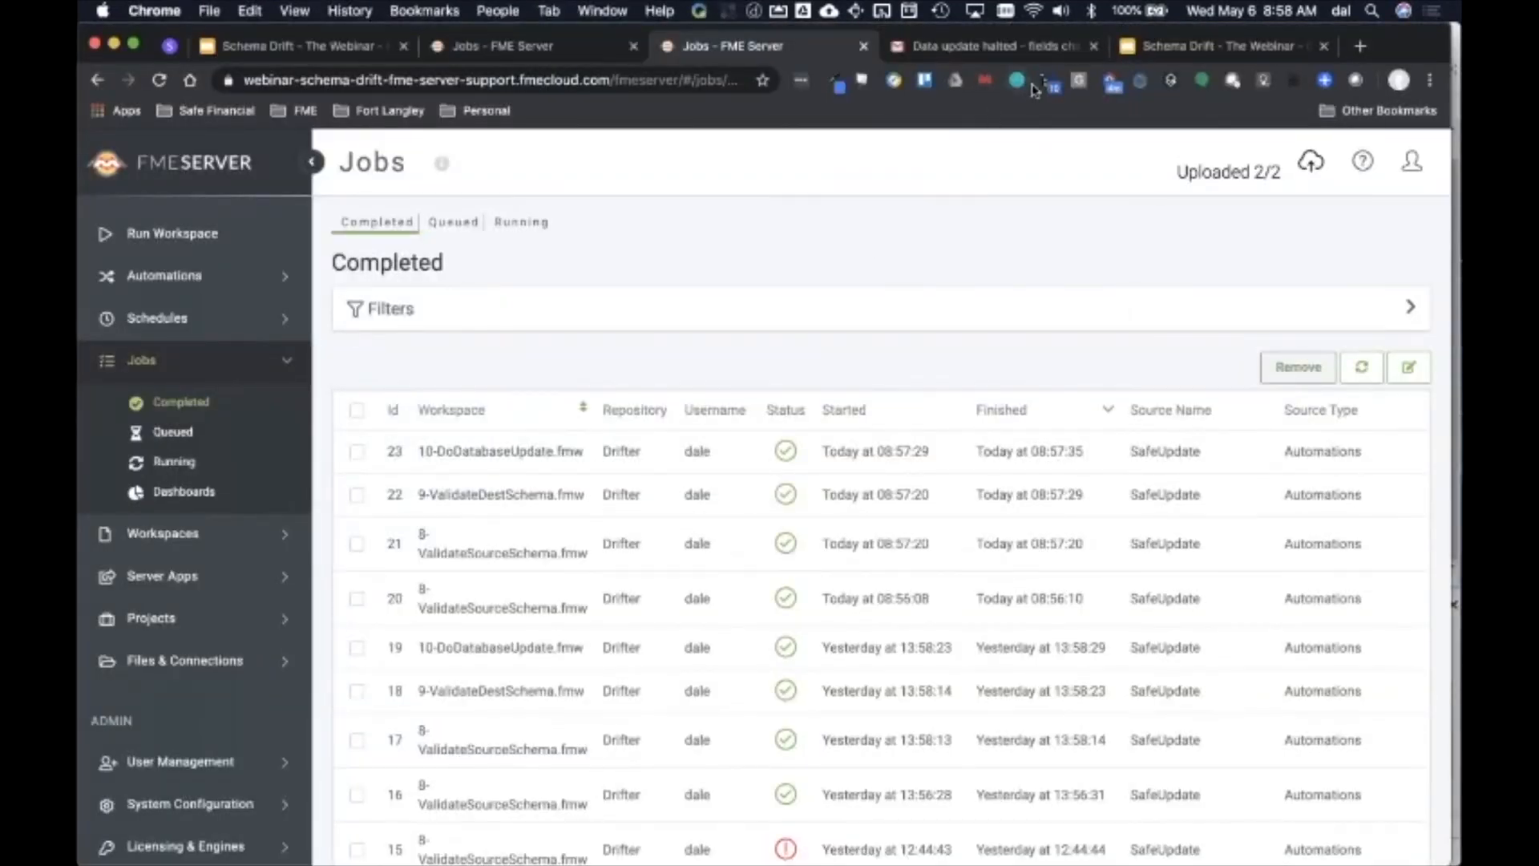
left_click(1157, 52)
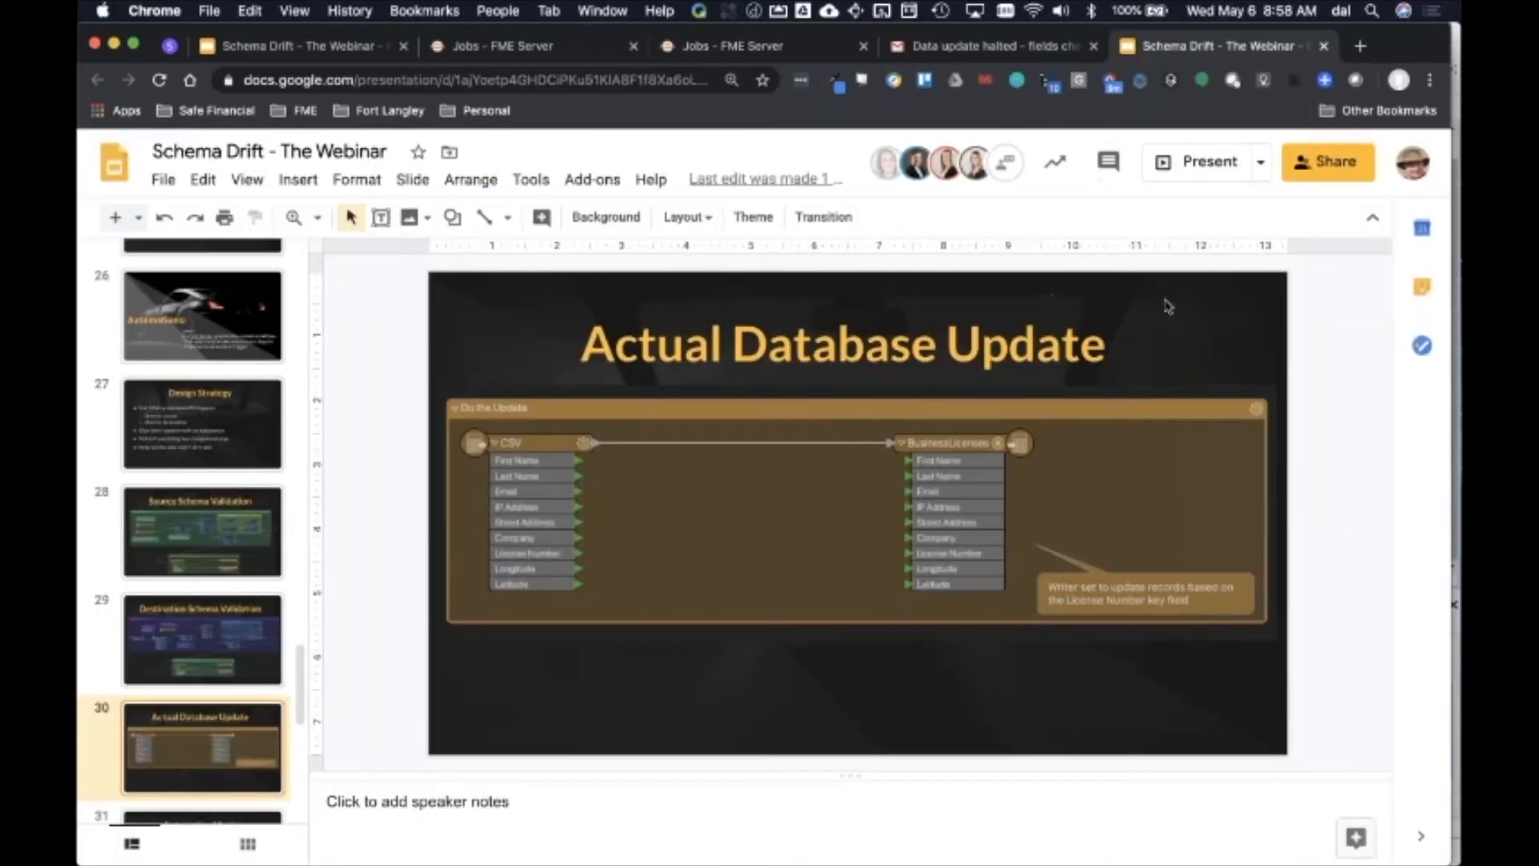
left_click(1185, 161)
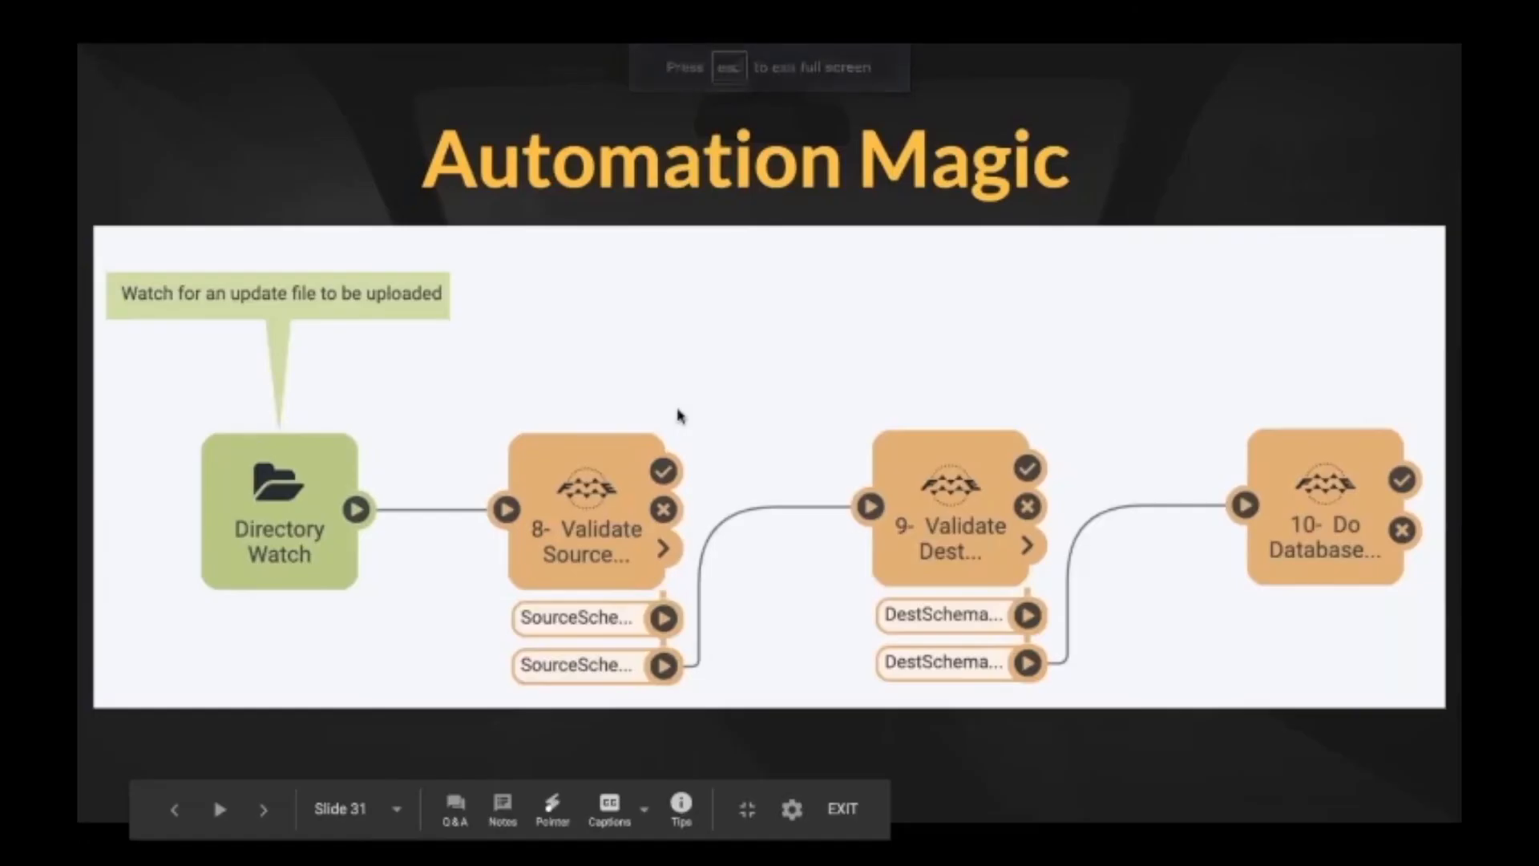